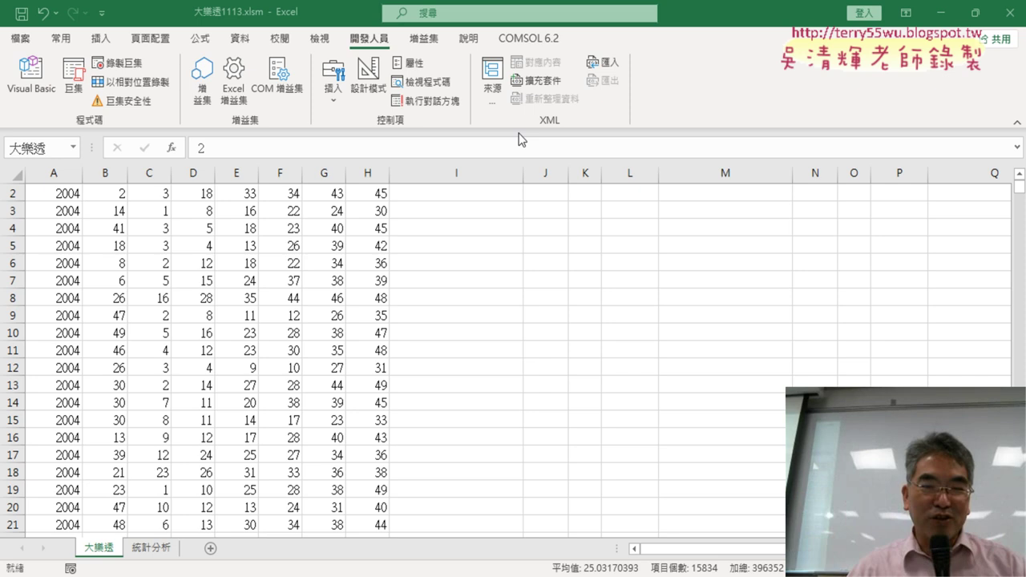
Review the download macros in the VBA editor, noting the single-page procedure and its 1 To 76 page loop
left_click(44, 84)
scroll(634, 319, "up", 4)
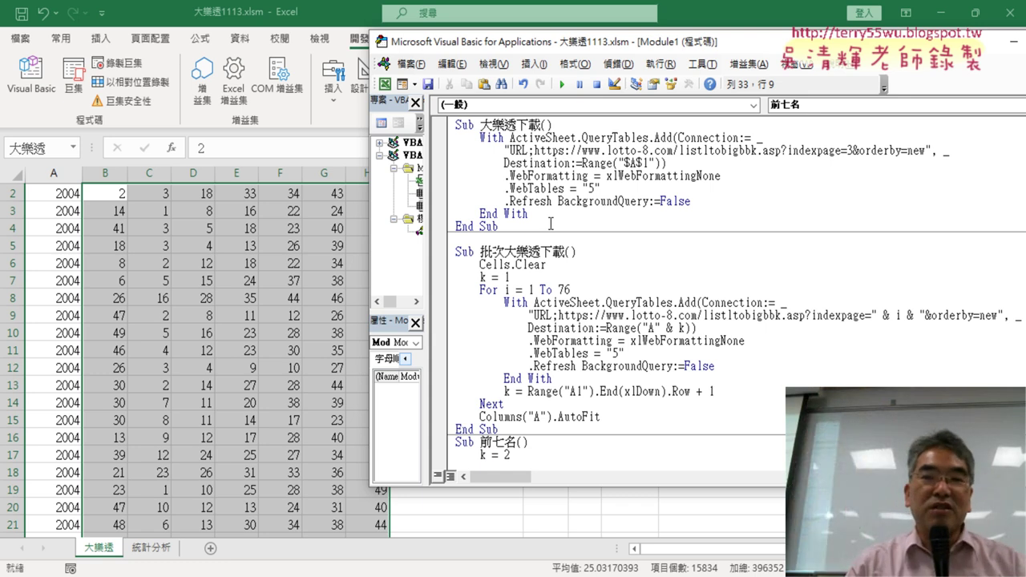
left_click_drag(579, 49, 447, 48)
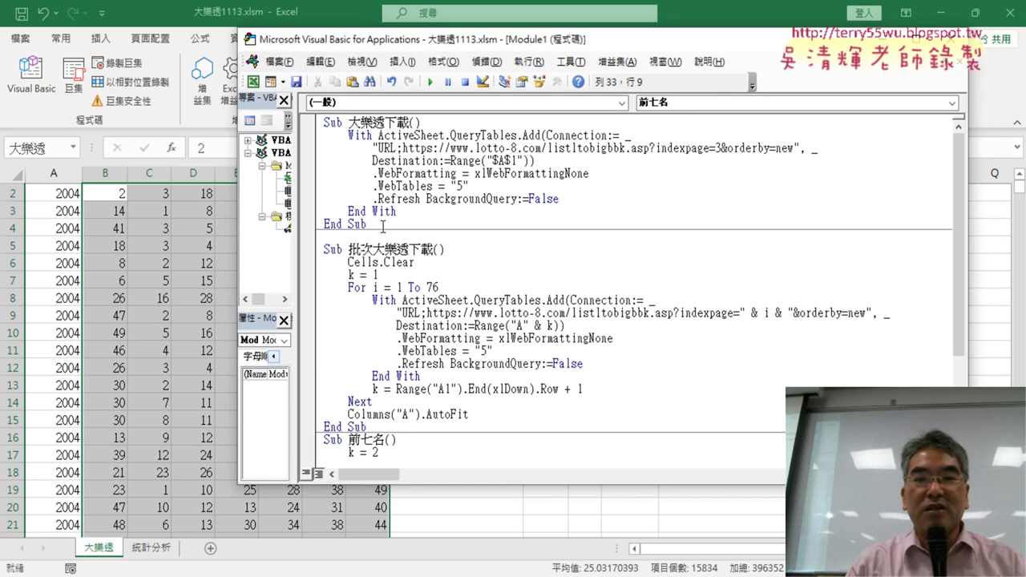
left_click_drag(383, 228, 318, 122)
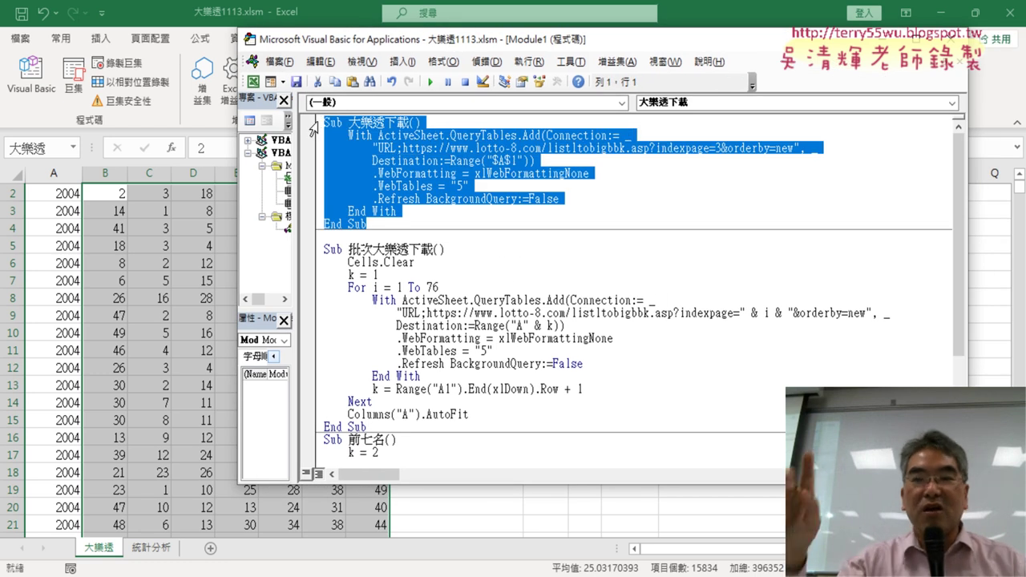
scroll(594, 318, "down", 2)
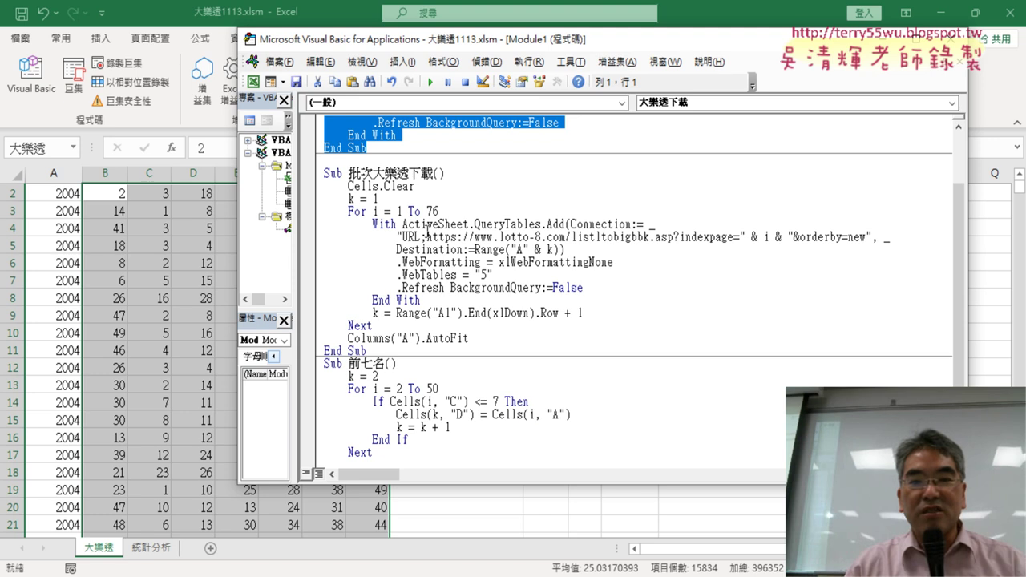
left_click_drag(396, 211, 443, 210)
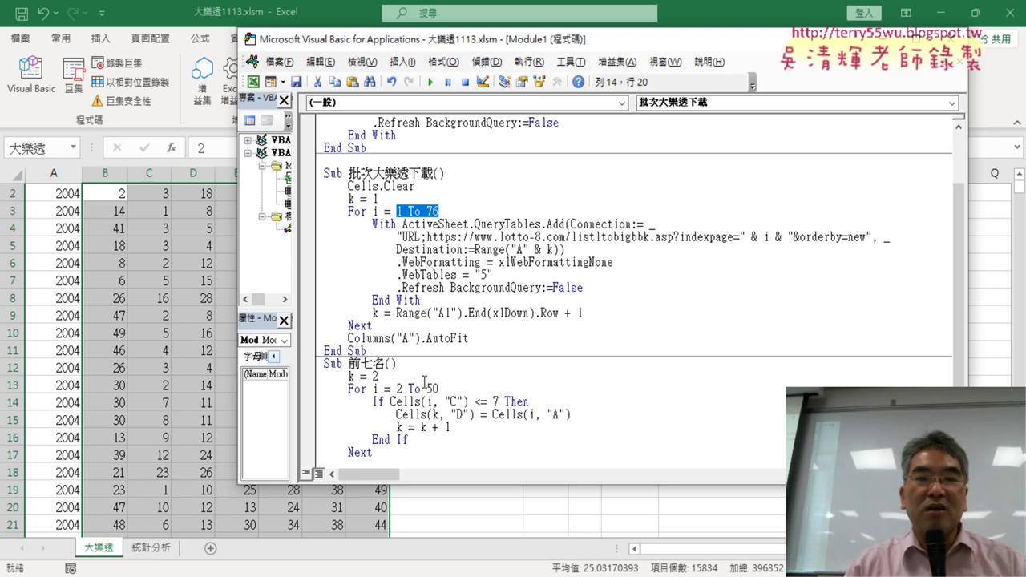
left_click(96, 343)
scroll(169, 444, "up", 1)
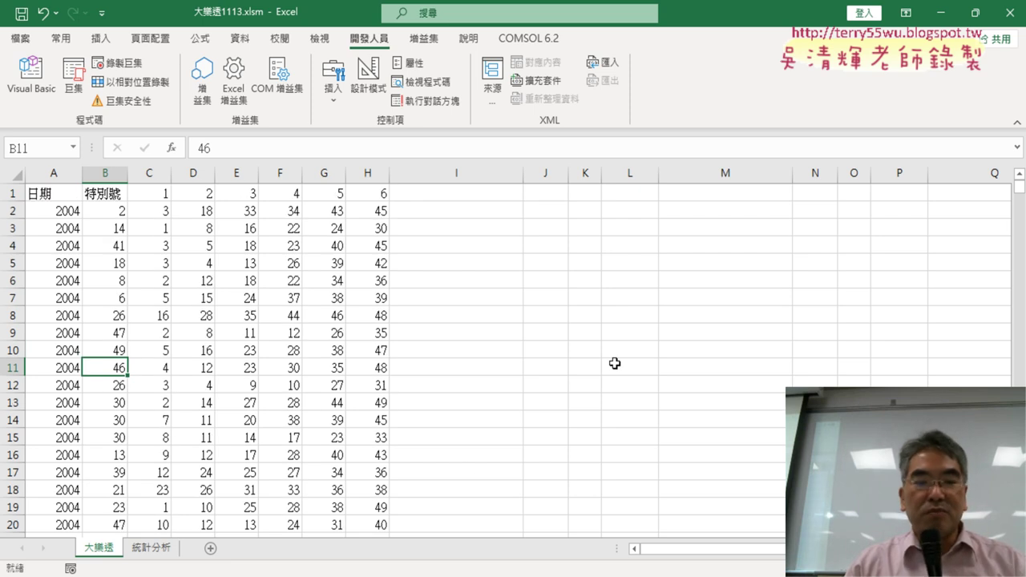
Add sheet 工作表3 ahead of 大樂透 and run the 批次大樂透下載 macro to fill it
left_click(210, 550)
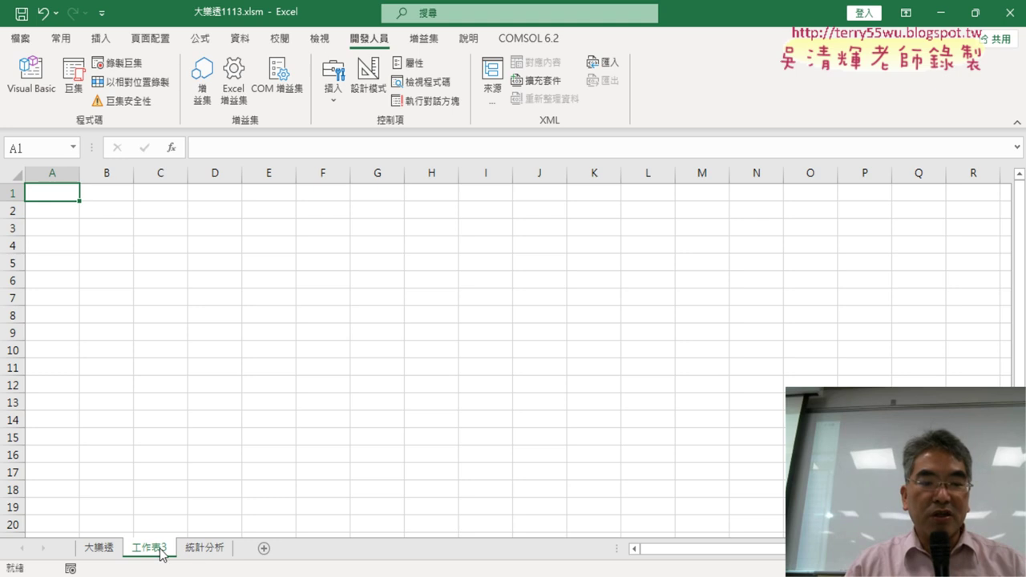
left_click_drag(102, 548, 98, 547)
left_click(31, 76)
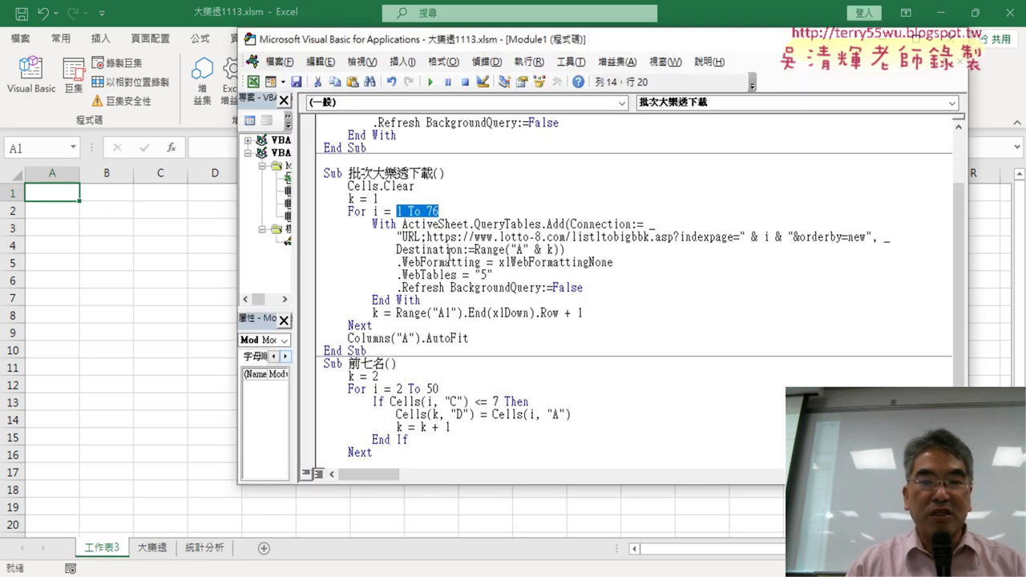
left_click(430, 82)
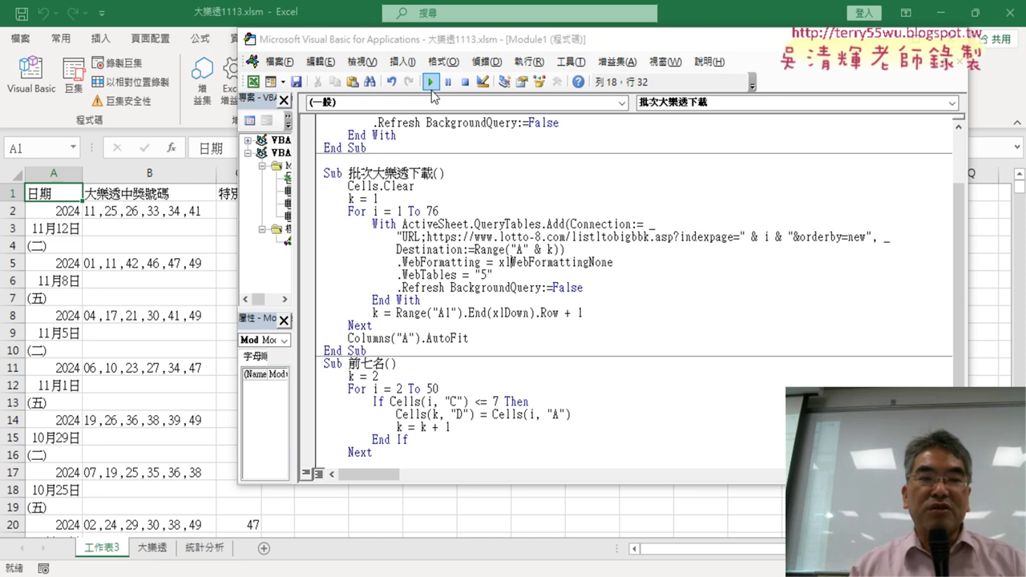
left_click(49, 194)
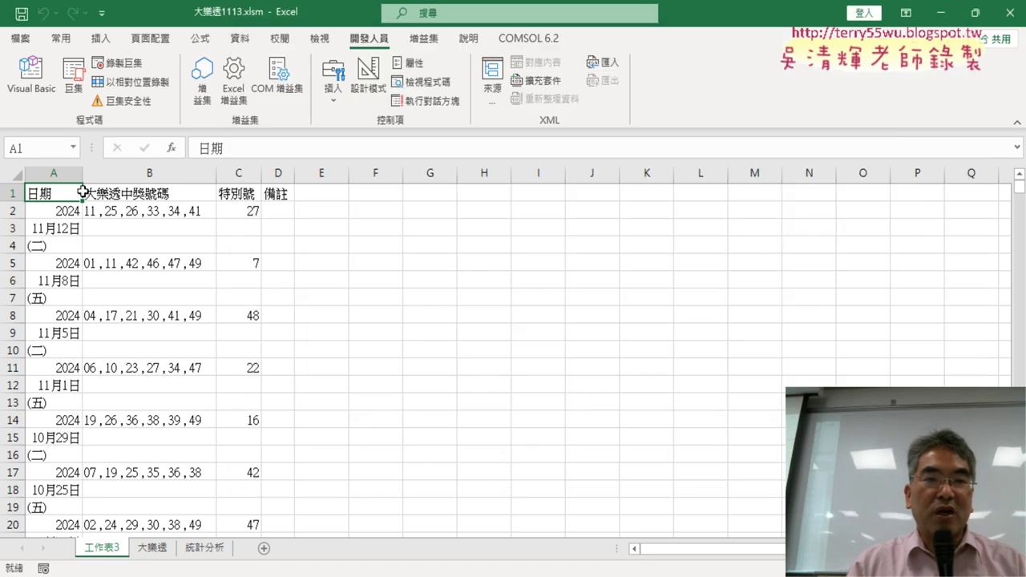
Sort the draws ascending so 2004 comes first, then find the last filled cell in column B
left_click(239, 38)
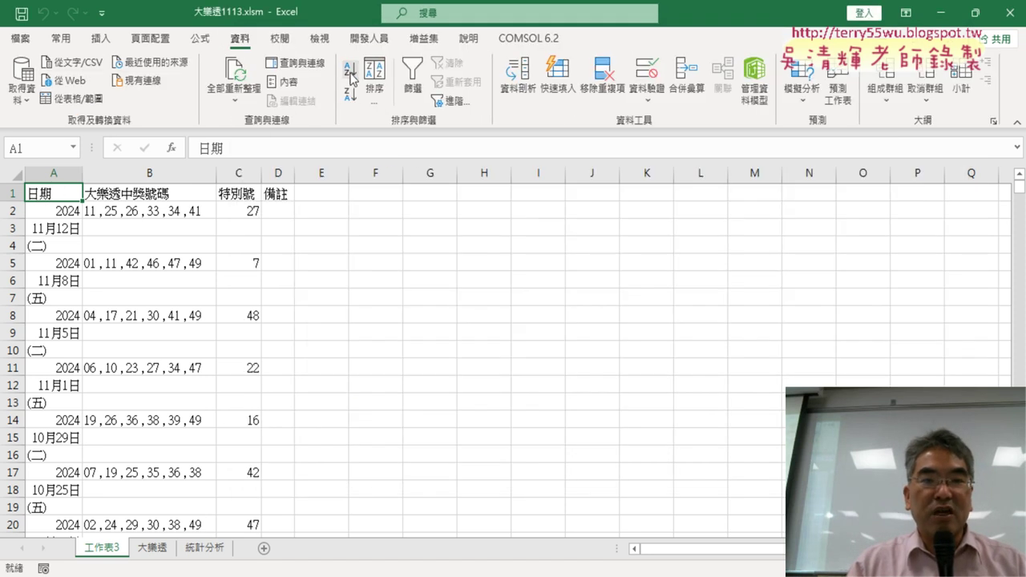
left_click(350, 76)
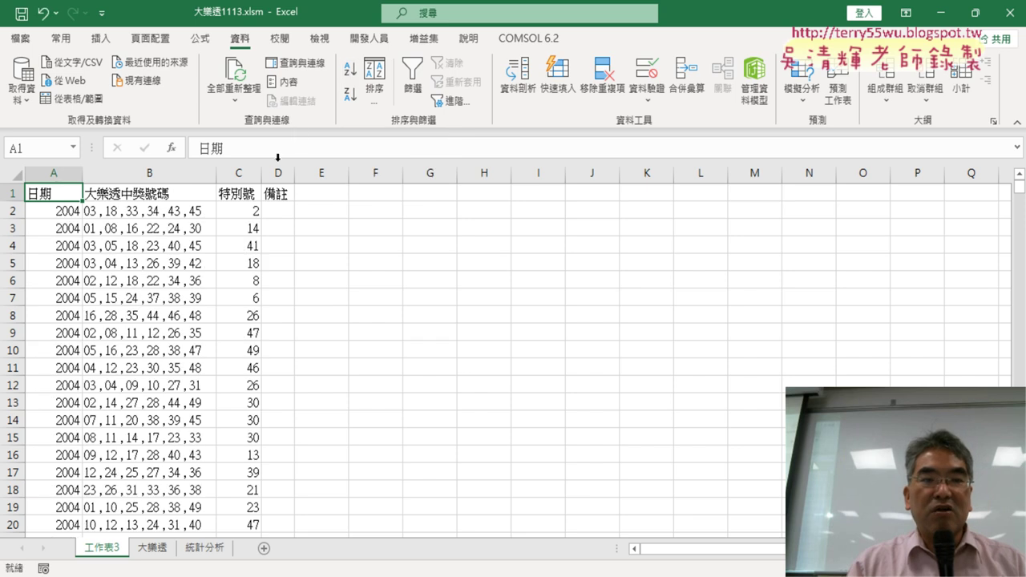
left_click(144, 194)
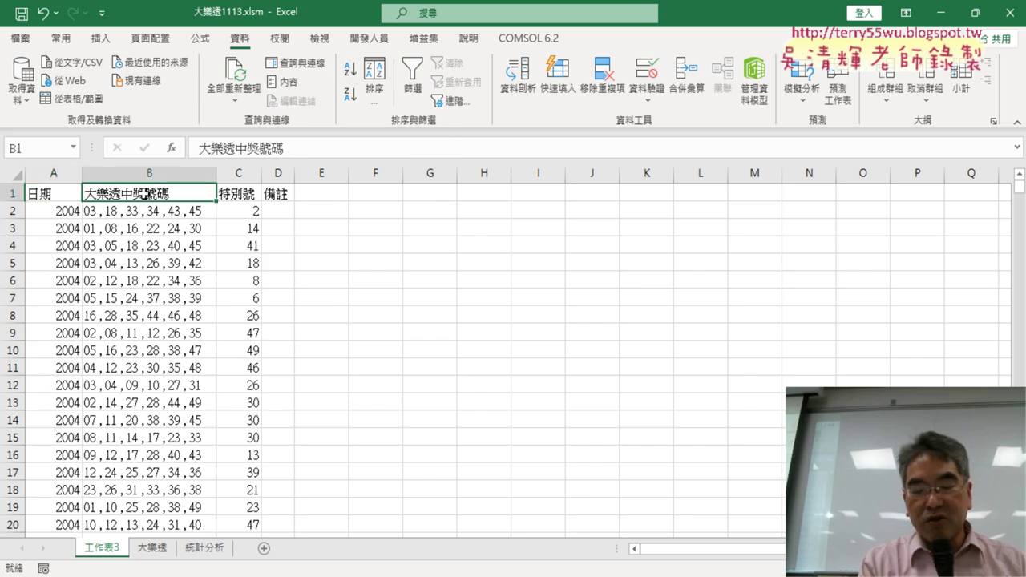
key("ctrl+Down")
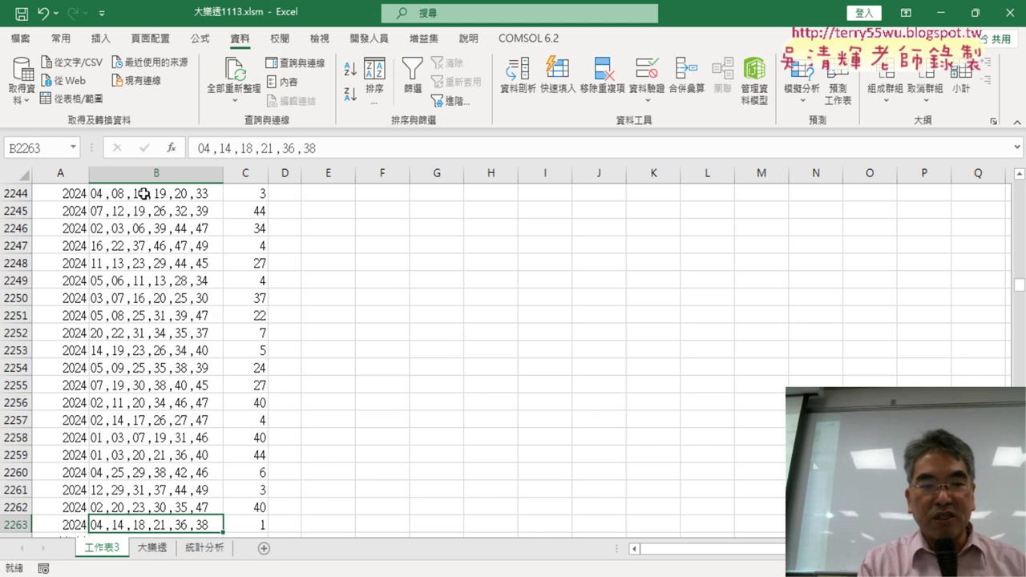
Delete the leftover rows 2264 through 6862
mouse_move(16, 280)
left_mouse_down()
mouse_move(16, 528)
mouse_move(161, 280)
left_mouse_up()
scroll(348, 299, "down", 15)
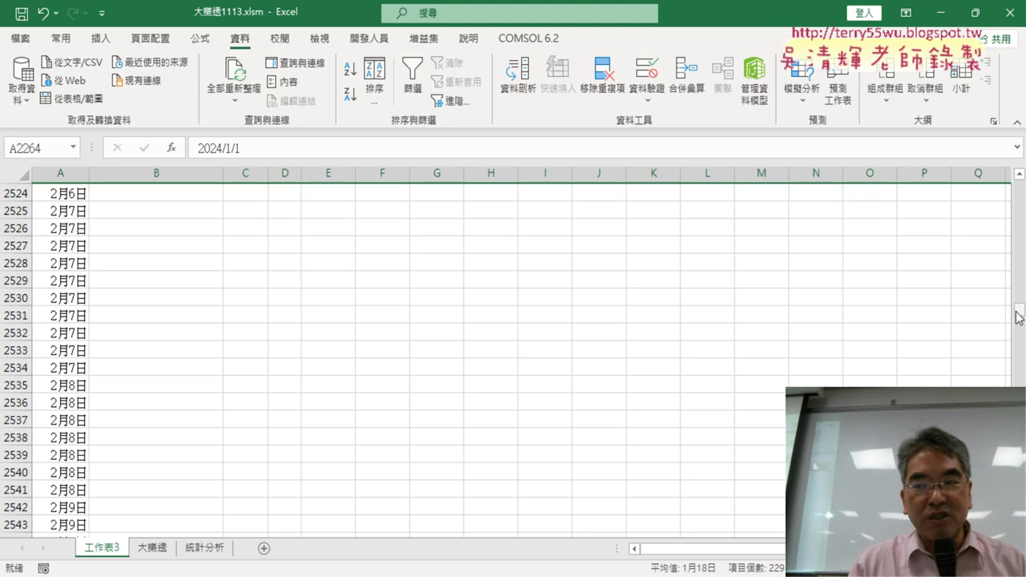
left_click_drag(1018, 317, 1018, 319)
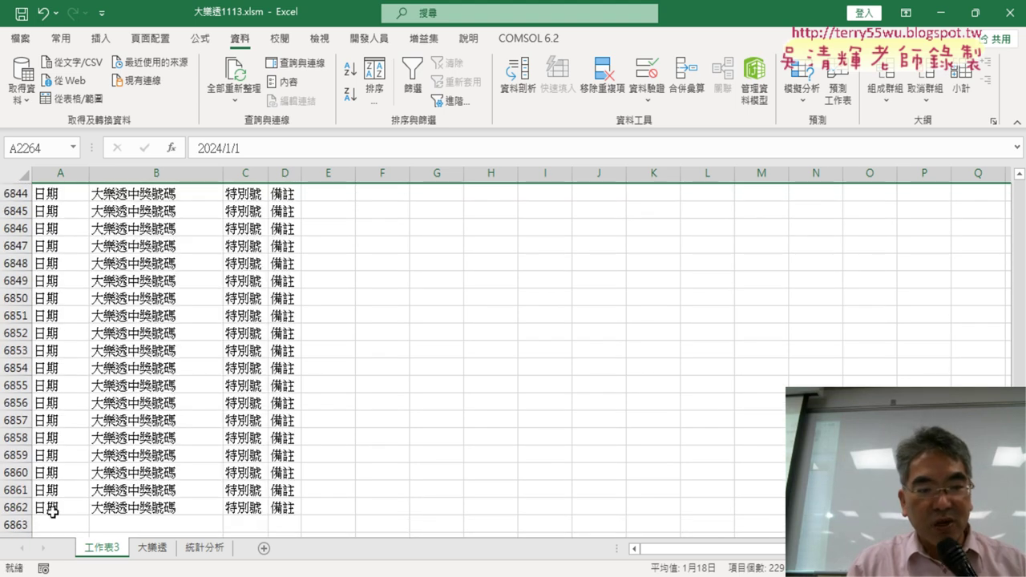
left_click(18, 506, "shift")
right_click(239, 330)
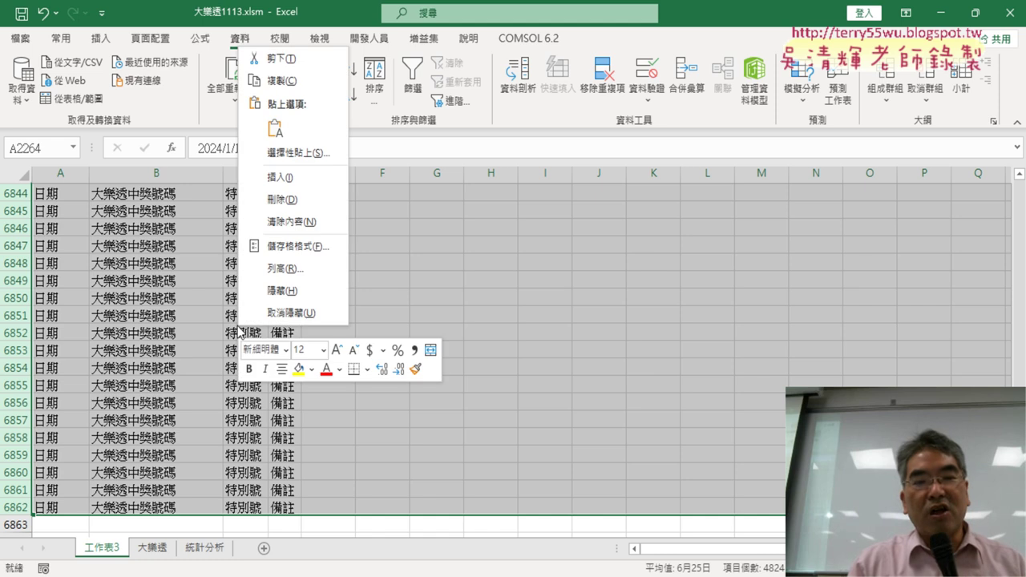
left_click(293, 200)
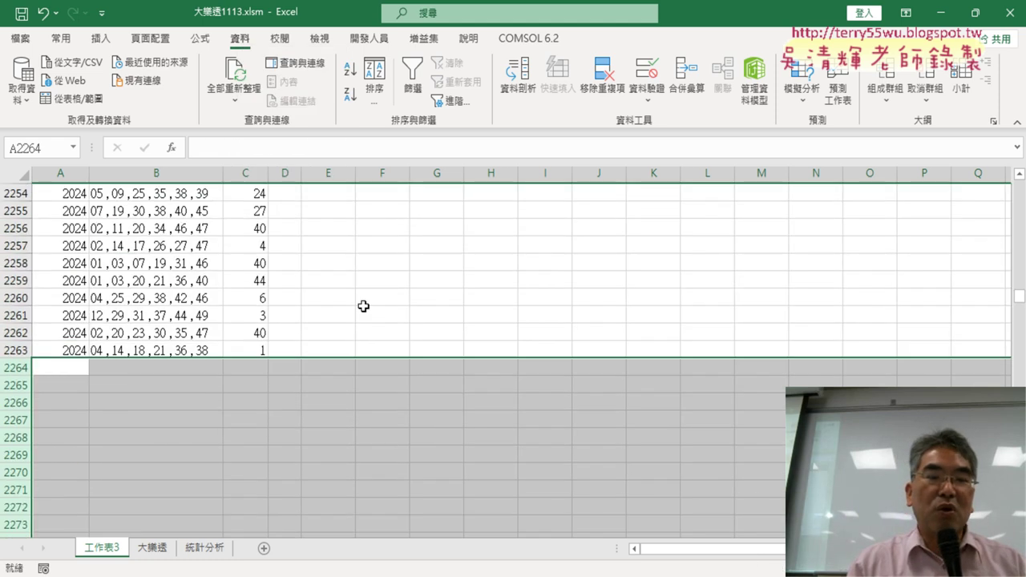
left_click_drag(1020, 306, 1019, 185)
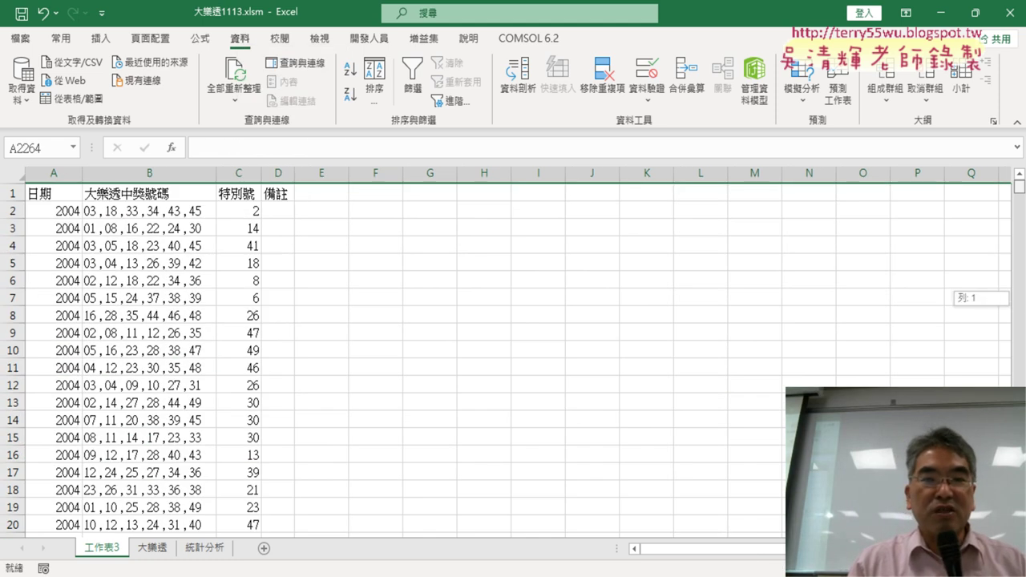
Label D1:I1 with the numbers 1 to 6
left_click(283, 192)
type("1")
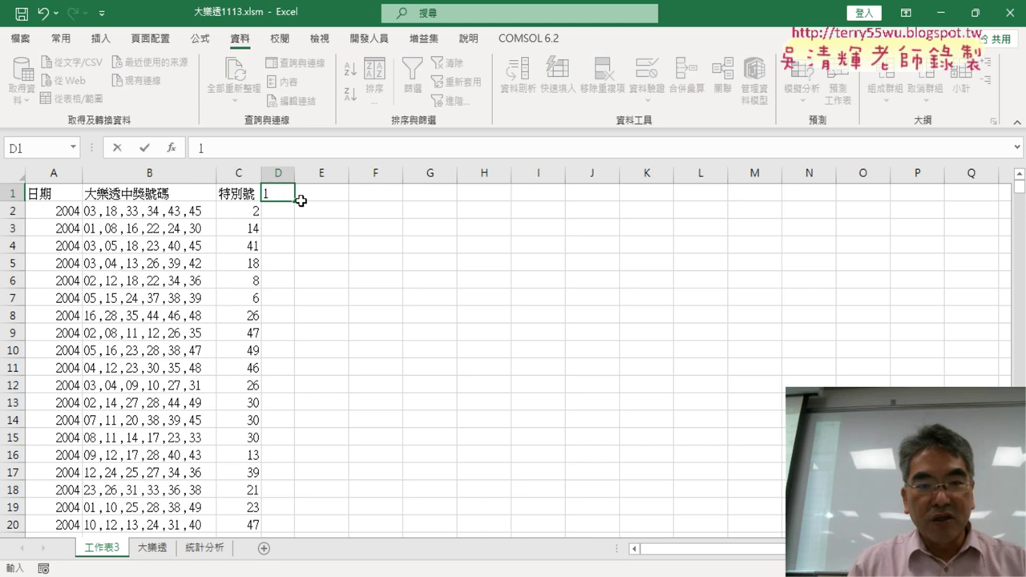
left_click_drag(295, 204, 545, 202)
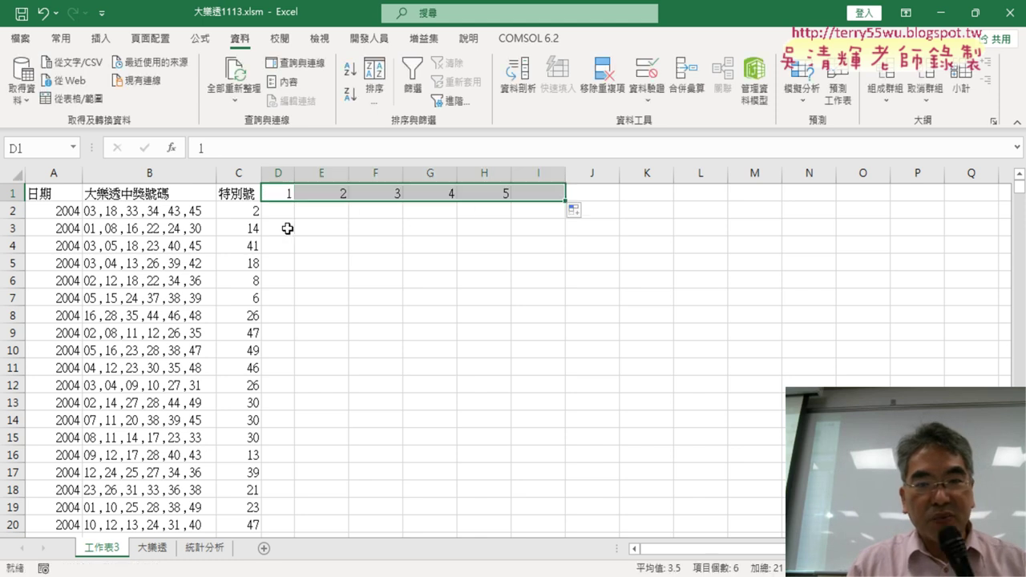
Split B2:B2263 by comma into columns starting at $D$2 with Text to Columns
left_click(164, 211)
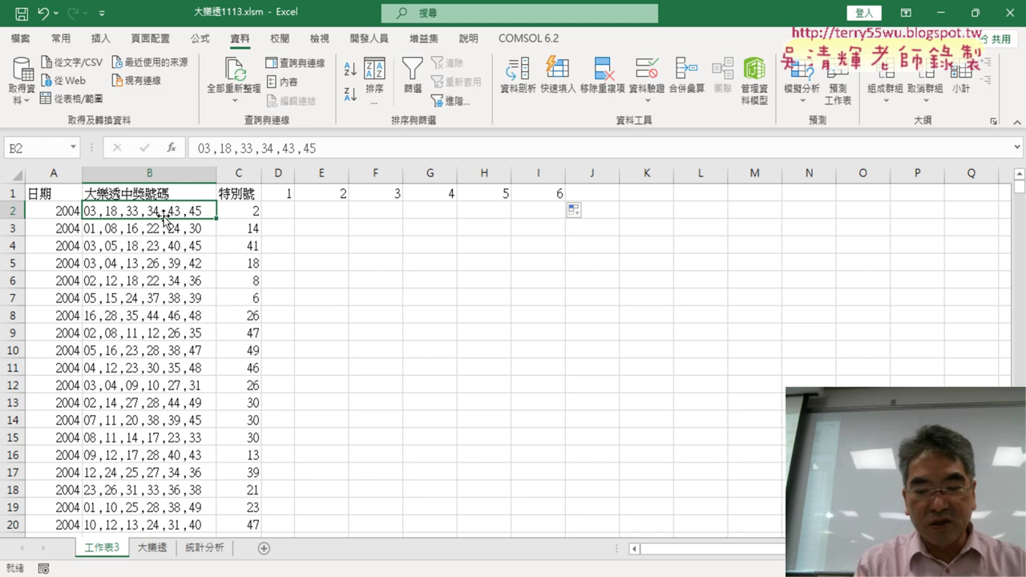
key("ctrl+shift+Down")
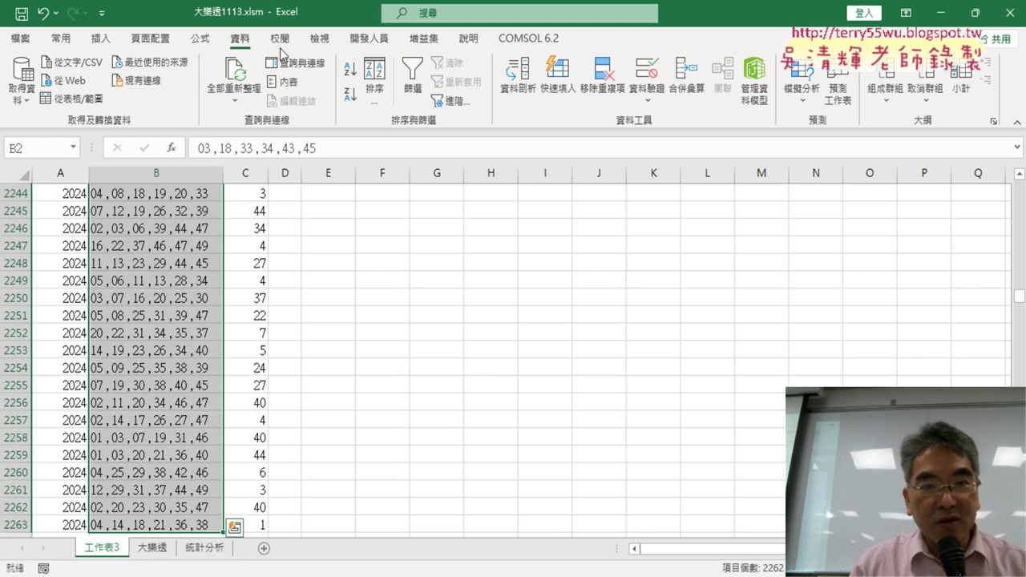
left_click(518, 80)
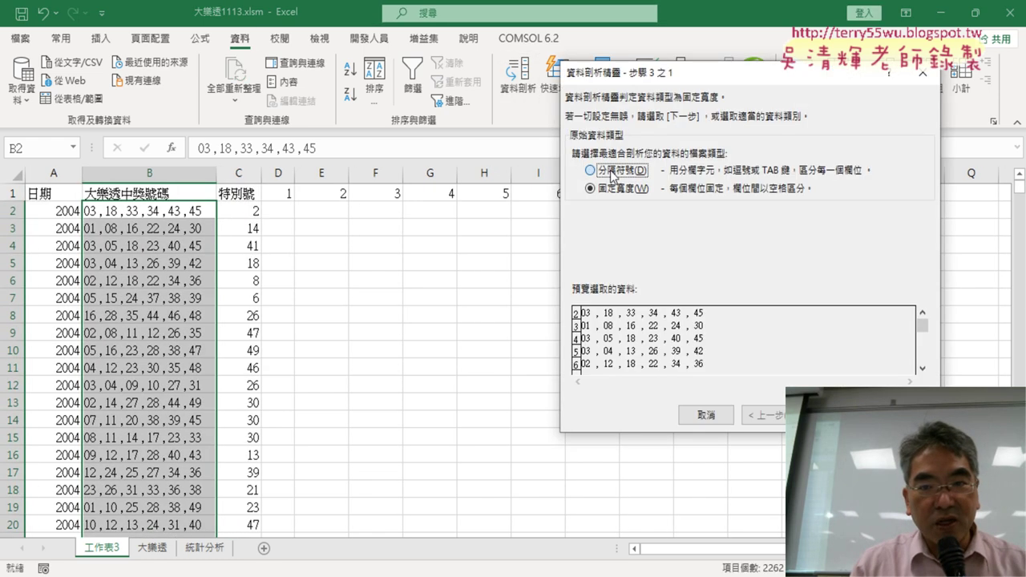
left_click(822, 414)
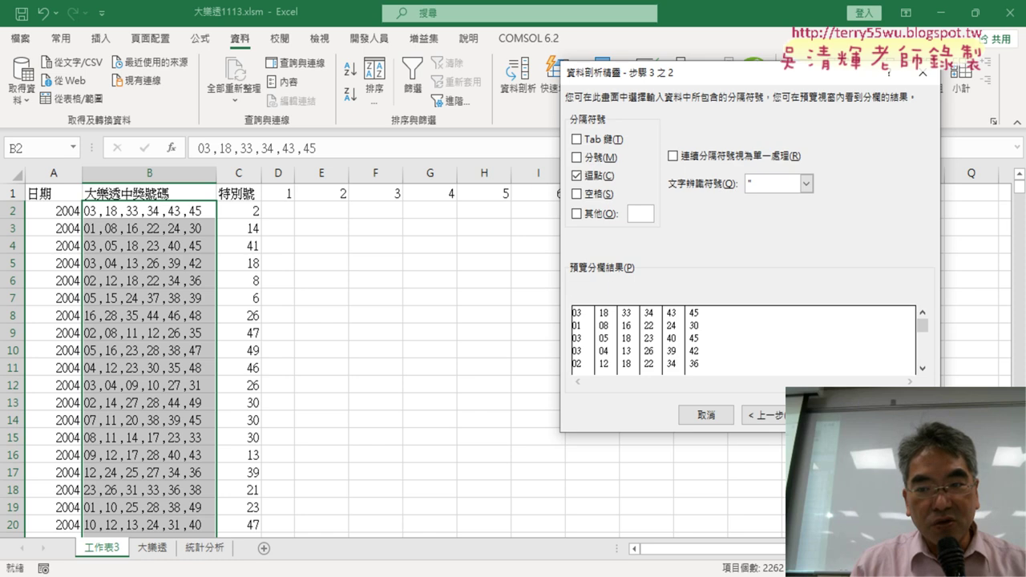
left_click(821, 414)
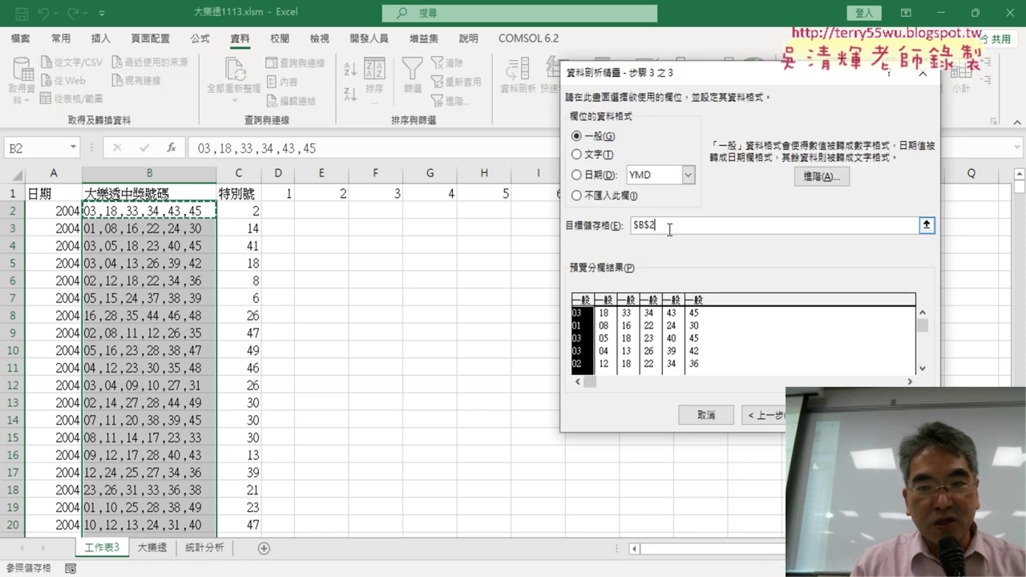
left_click(284, 212)
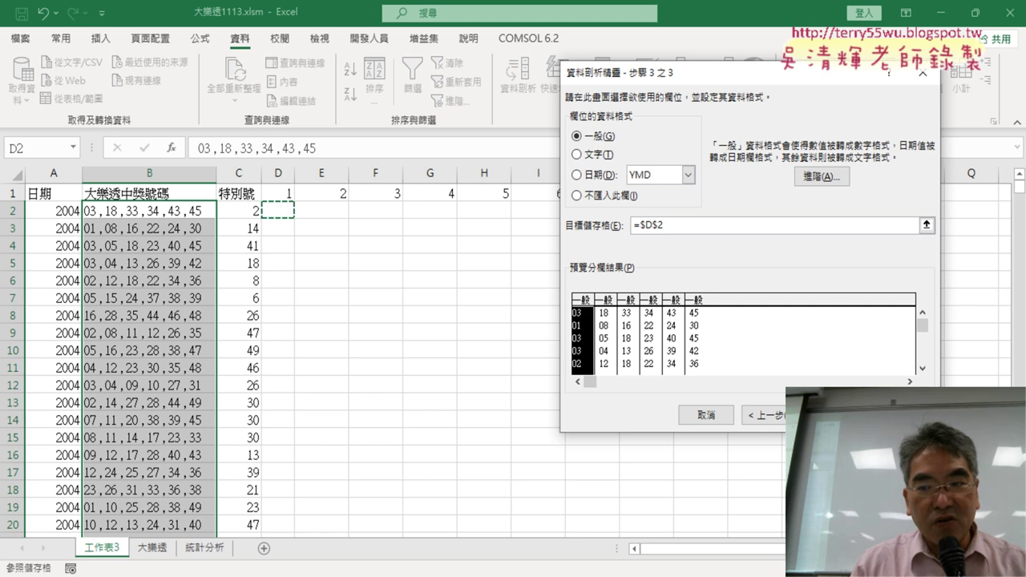
key("Return")
left_click(148, 173)
Delete the combined numbers column B and narrow columns B:H to fit their values
right_click(147, 174)
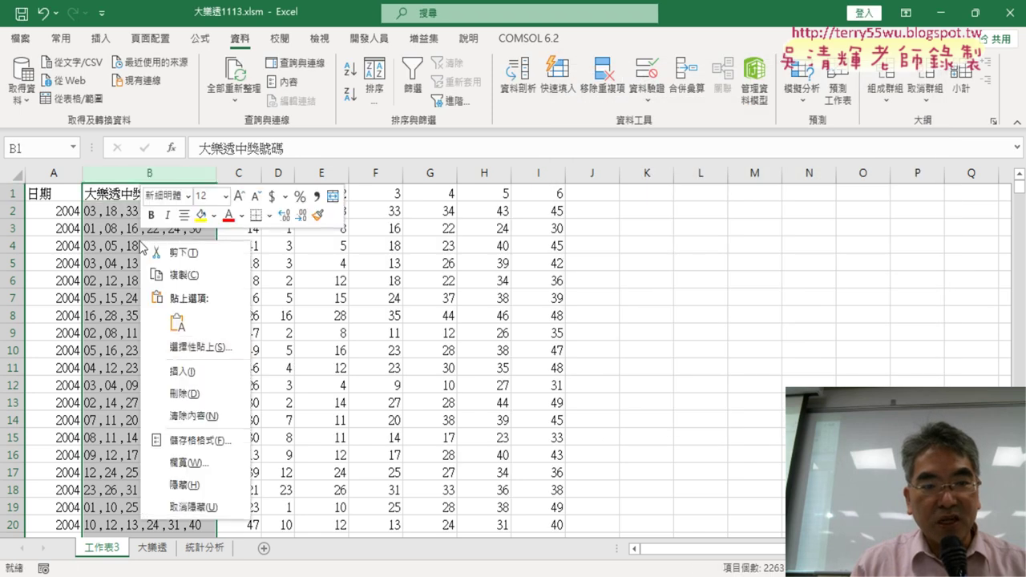
left_click(200, 374)
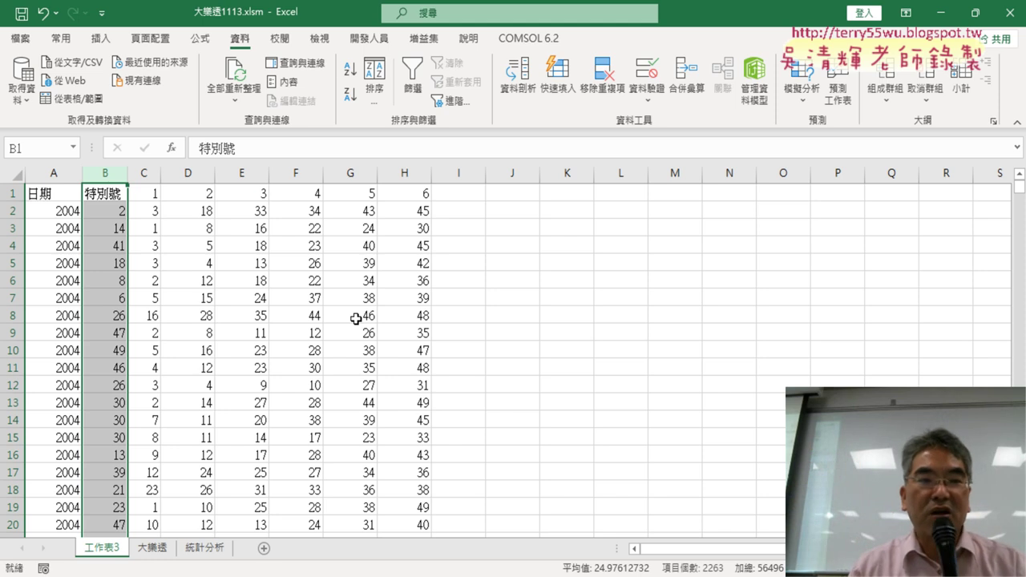
left_click_drag(125, 174, 405, 173)
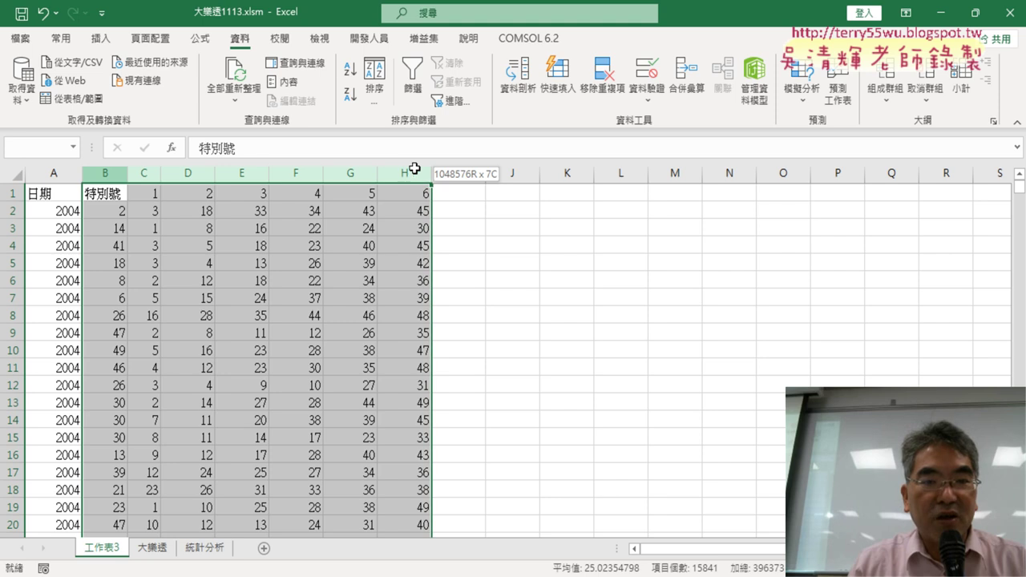
left_click_drag(161, 174, 147, 174)
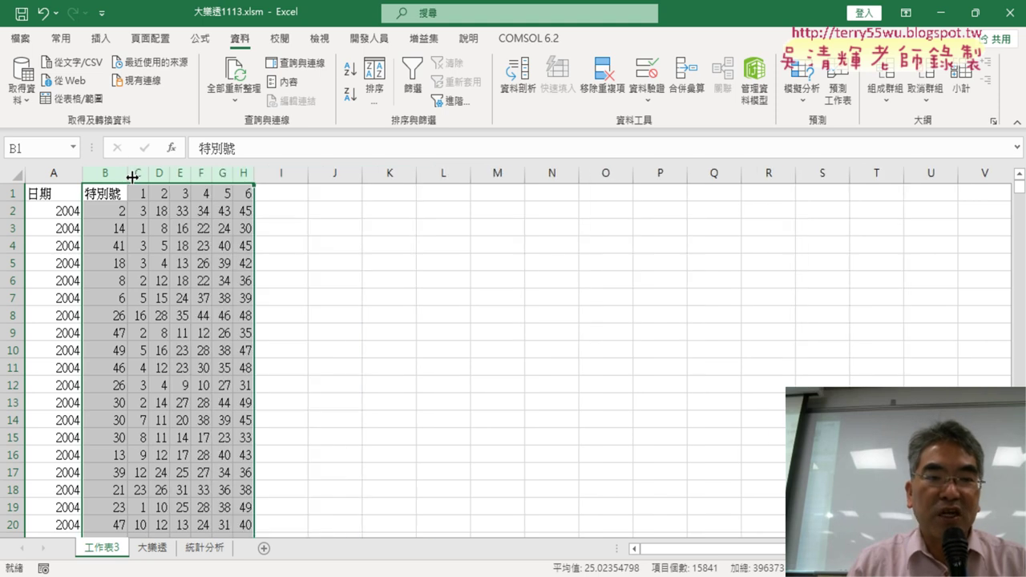
Select the number block from B2 across the row and down to the last draw
left_click(105, 210)
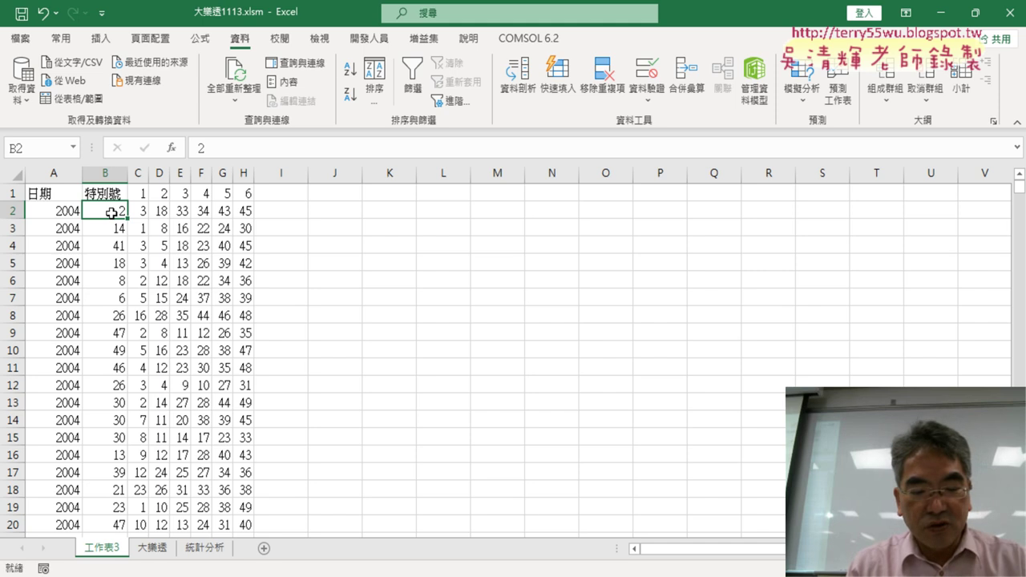
key("ctrl+shift+Right")
key("ctrl+shift+Down")
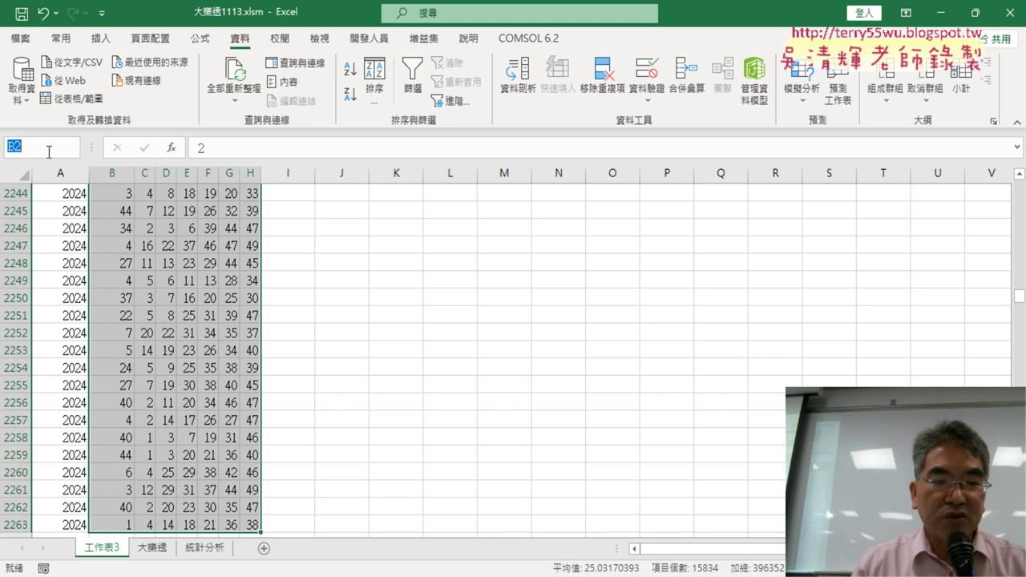
Delete the 工作表3 sheet and select the first ten draws' numbers B2:H11
right_click(102, 557)
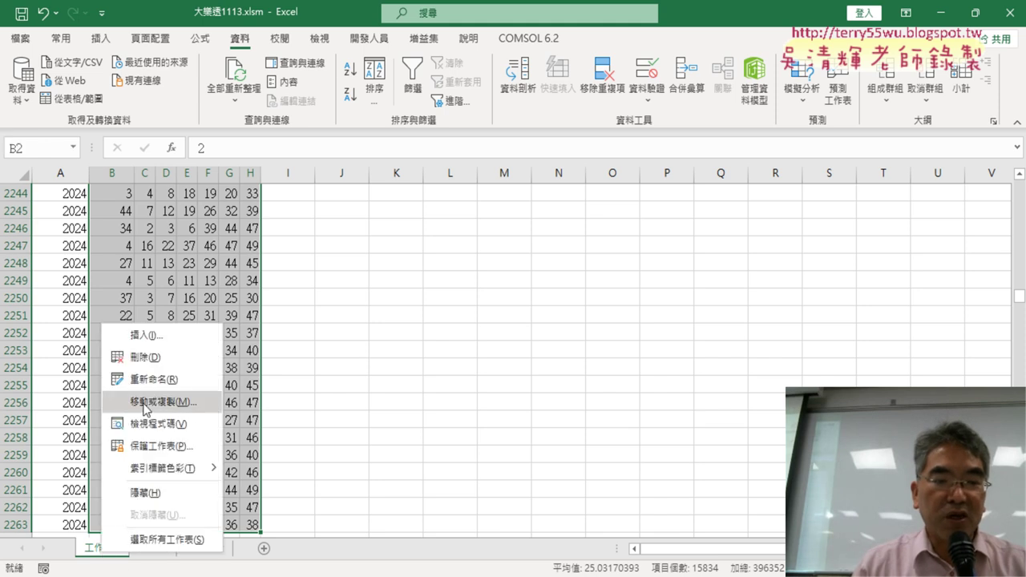
left_click(132, 357)
left_click(478, 333)
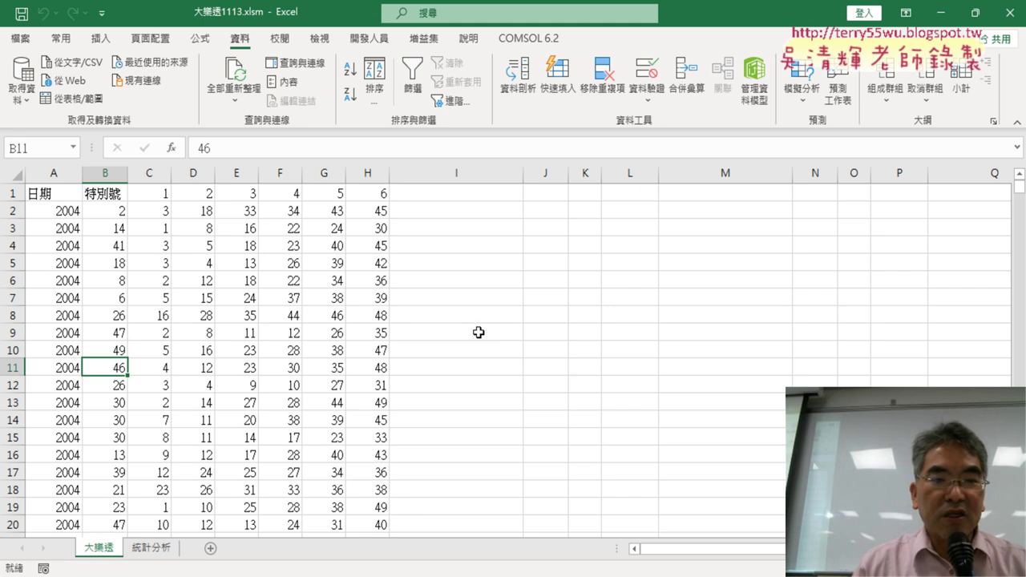
left_click_drag(111, 209, 377, 368)
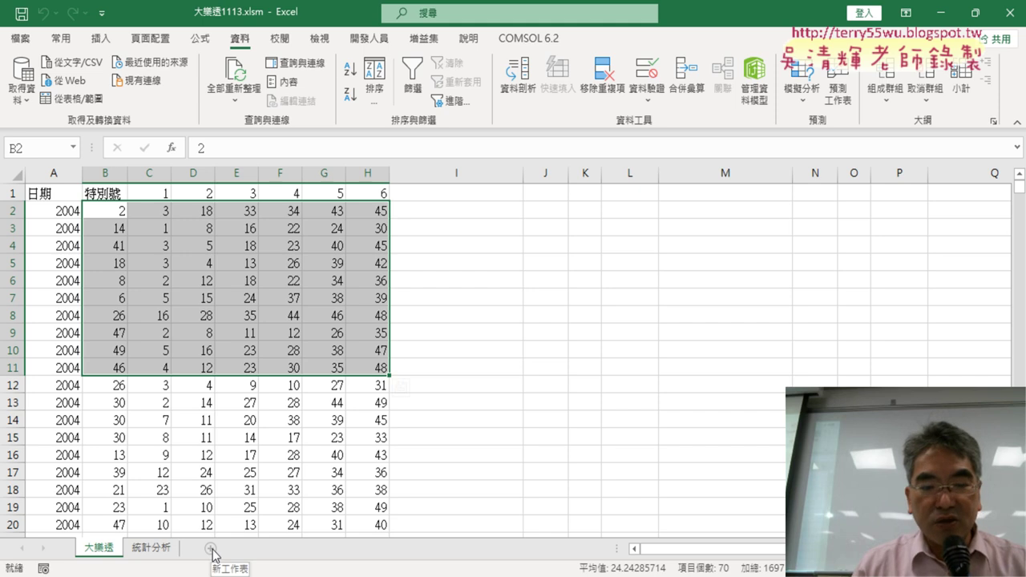
Show the 統計分析 sheet and inspect B2's =COUNTIF(大樂透,A2)/COUNT(大樂透) frequency formula
left_click(149, 548)
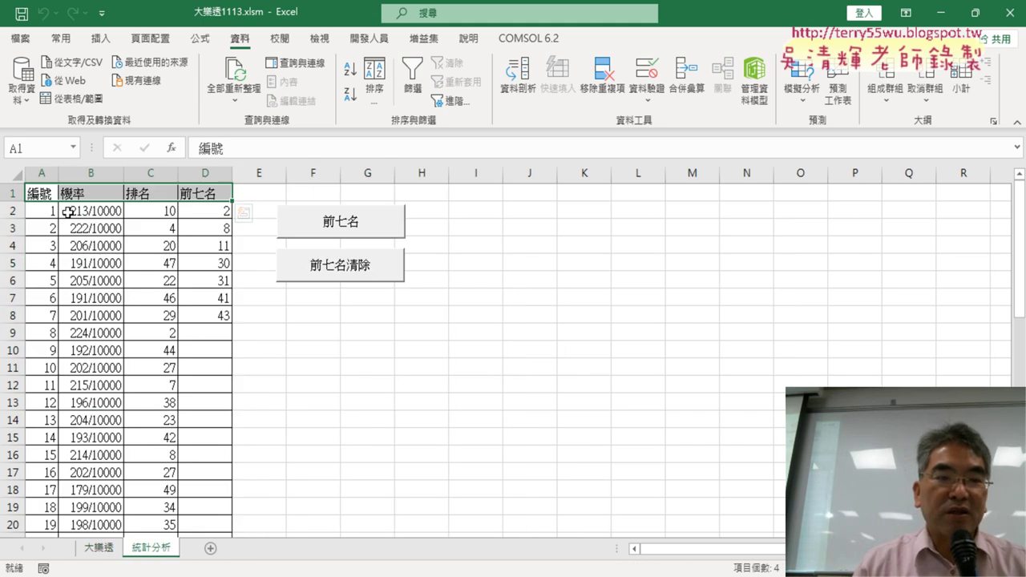
scroll(50, 228, "down", 4)
scroll(51, 258, "down", 9)
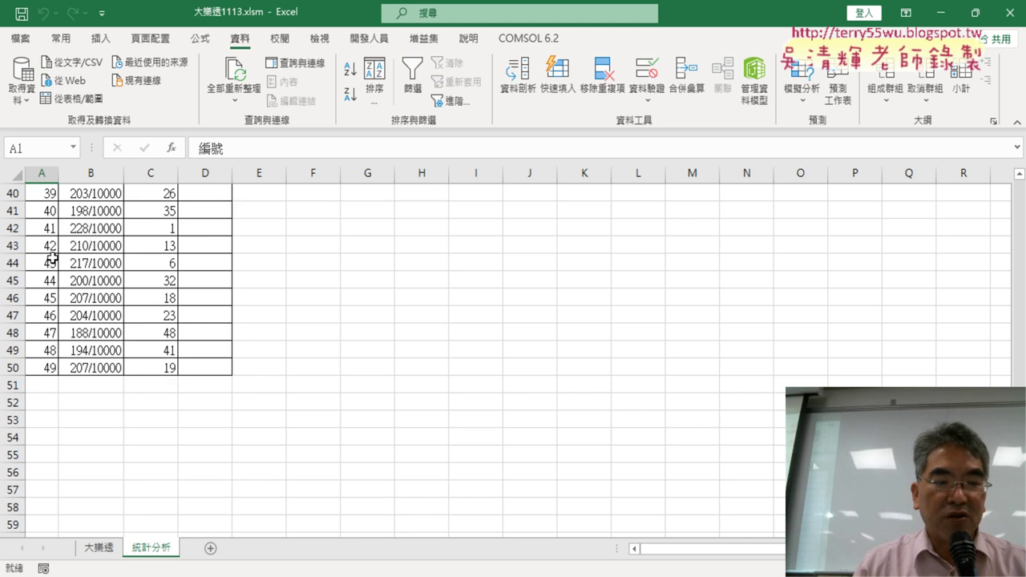
scroll(51, 262, "up", 9)
scroll(51, 266, "up", 4)
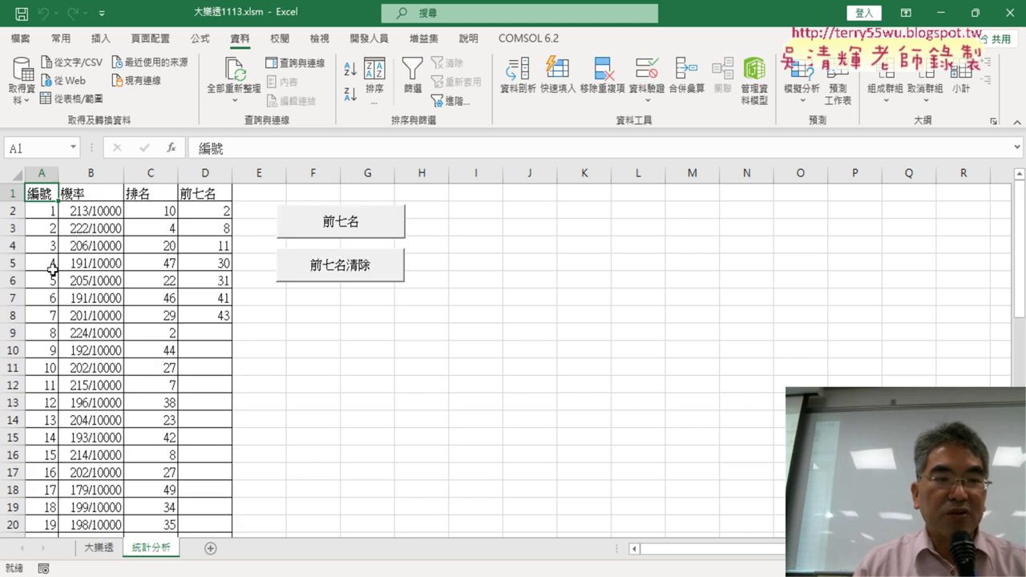
left_click(102, 211)
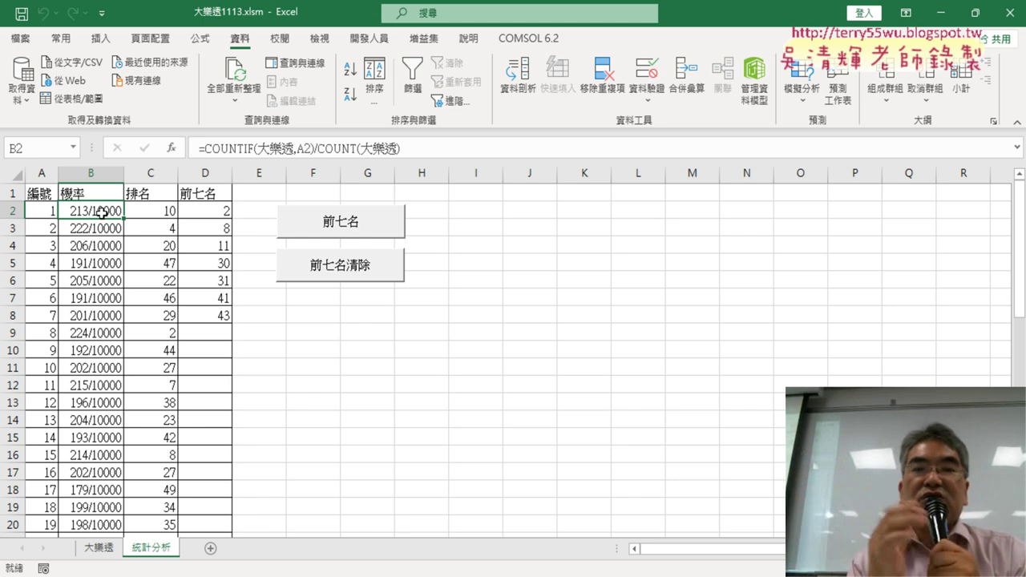
right_click(103, 211)
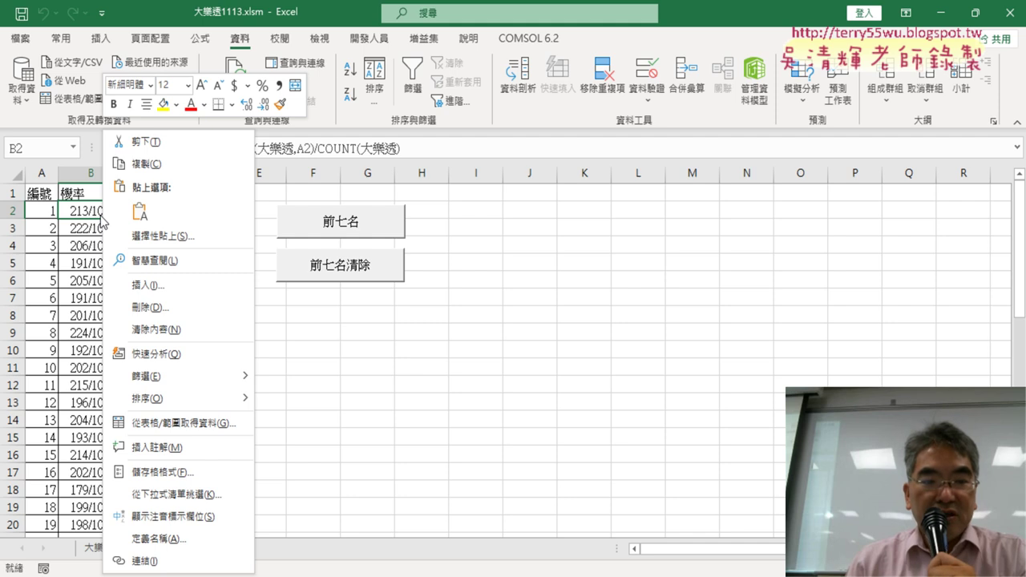
left_click(185, 474)
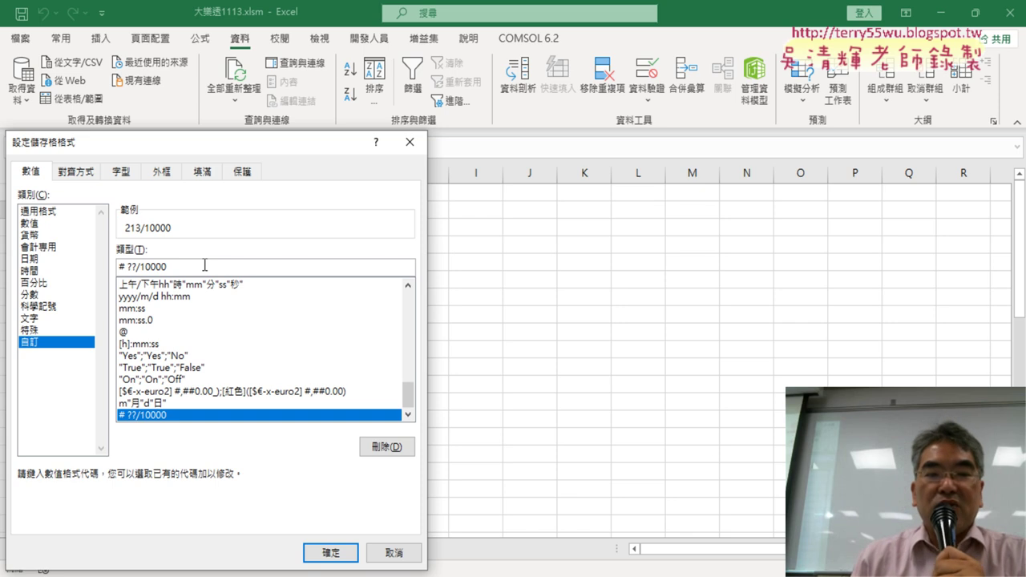
left_click(331, 552)
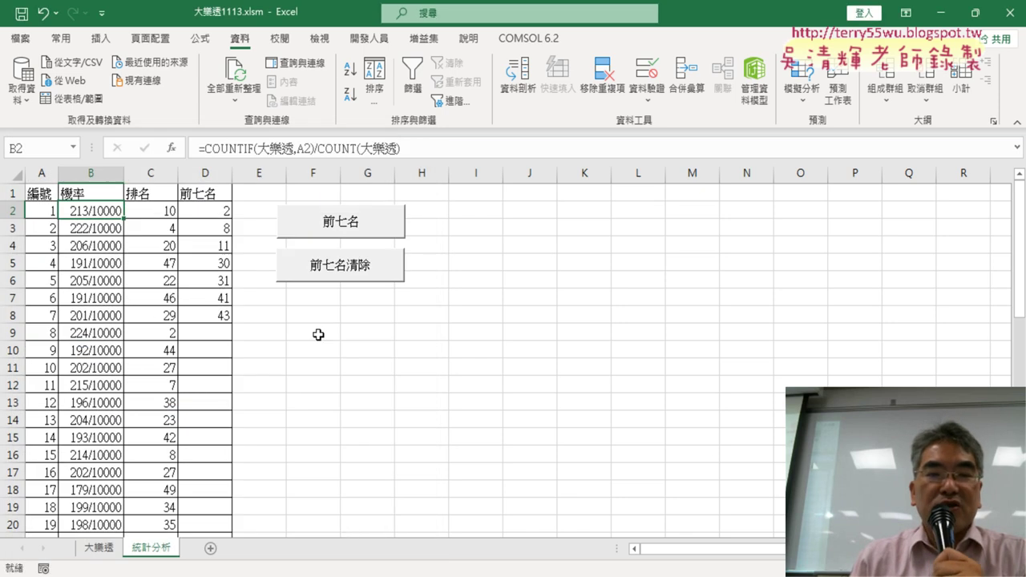
Check the C2 rank formula and run the 前七名 macro to list 2, 8, 11, 30, 31, 41, 43
left_click(160, 213)
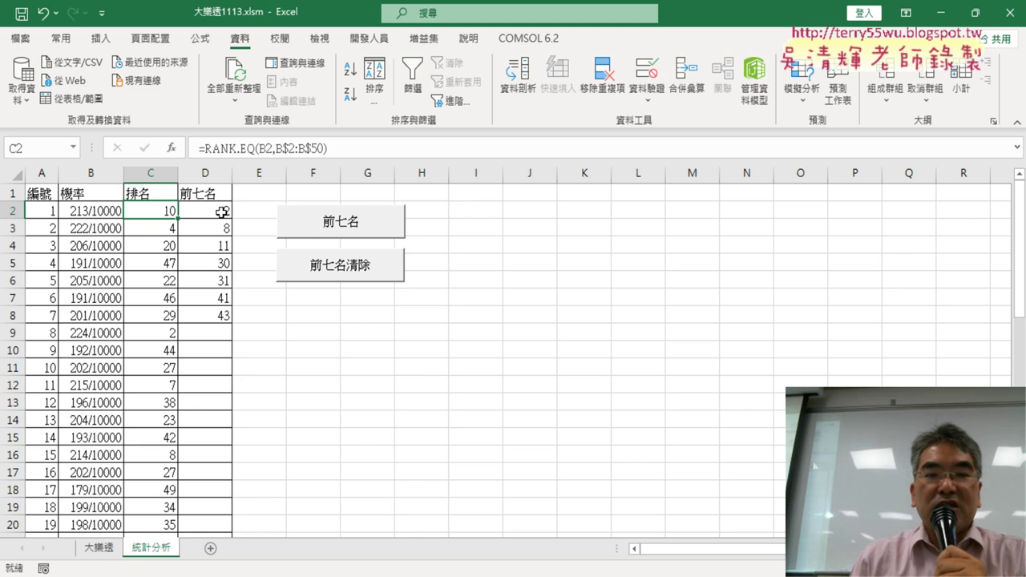
left_click(222, 212)
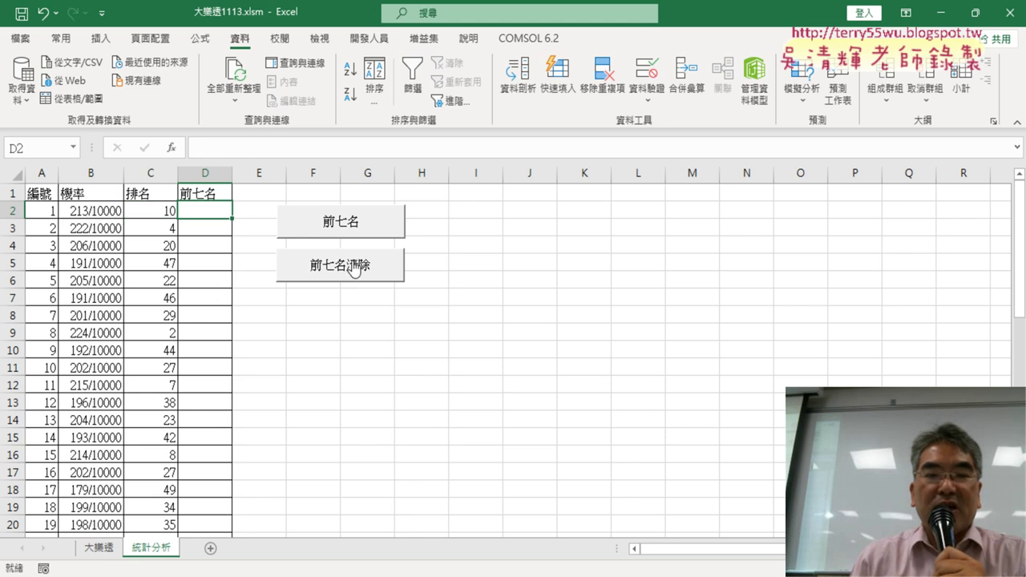
left_click(358, 233)
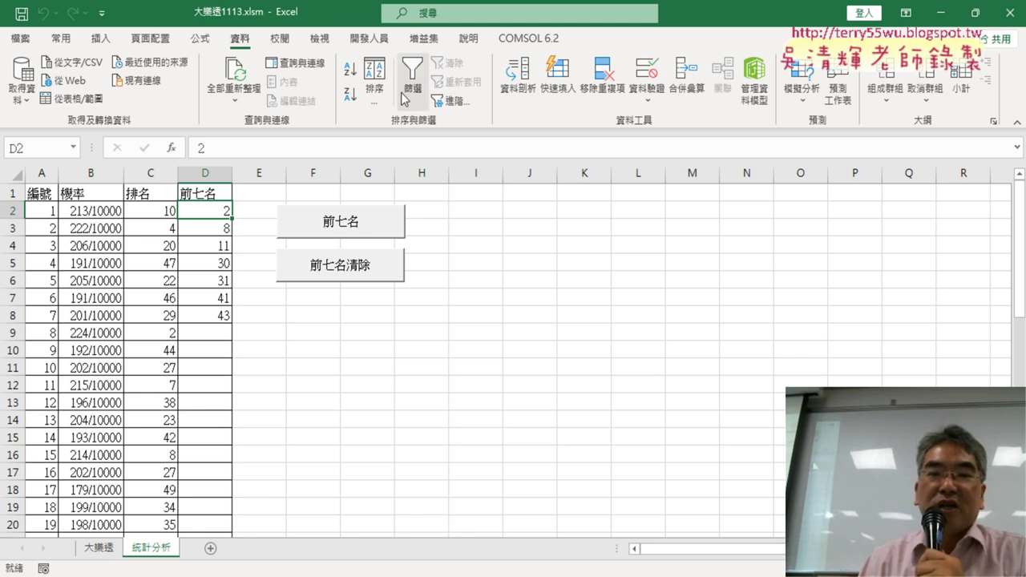
left_click(382, 45)
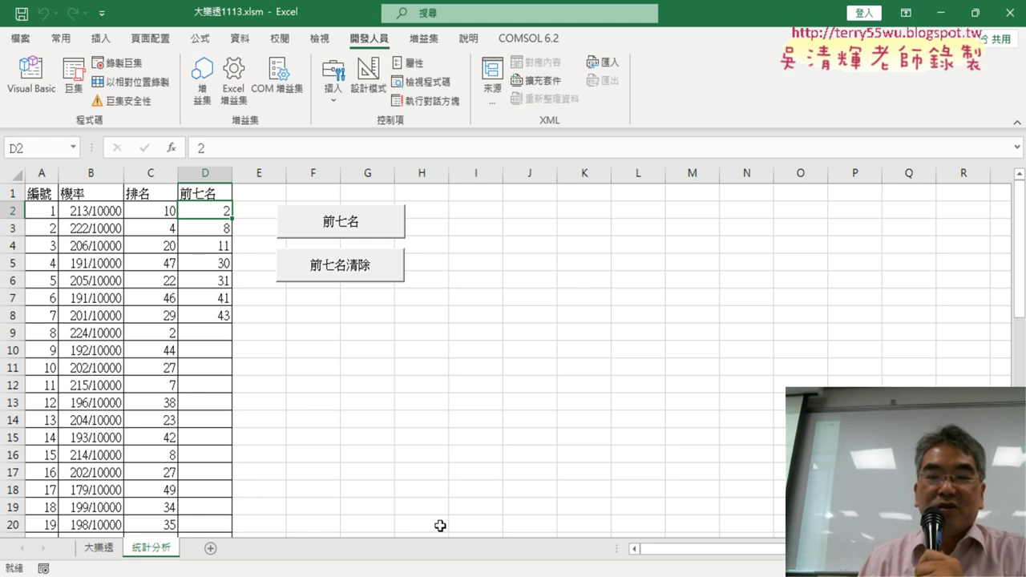
mouse_move(457, 576)
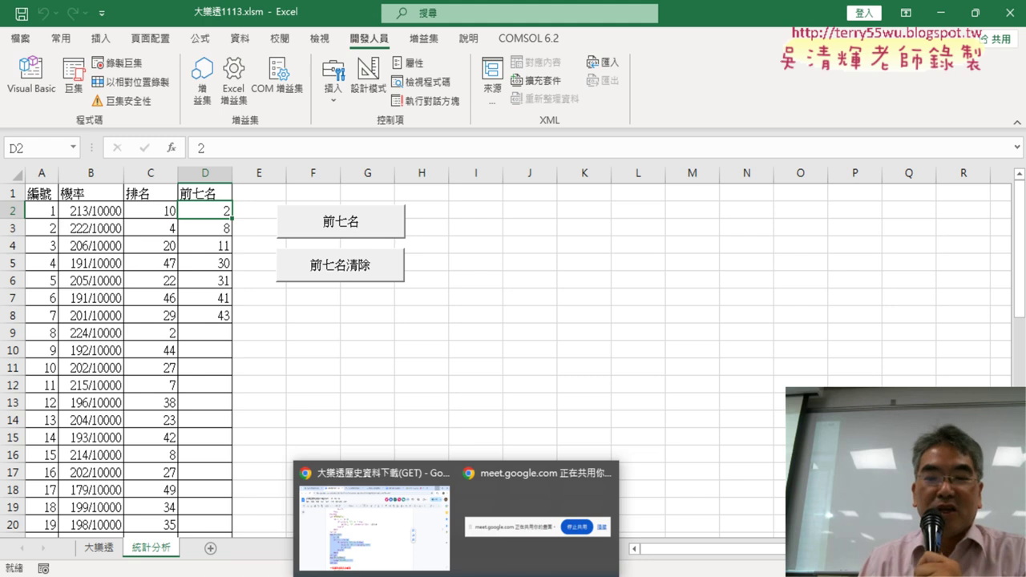
Follow the lotto-8.com link at the top of the Google Docs macro notes
left_click(416, 553)
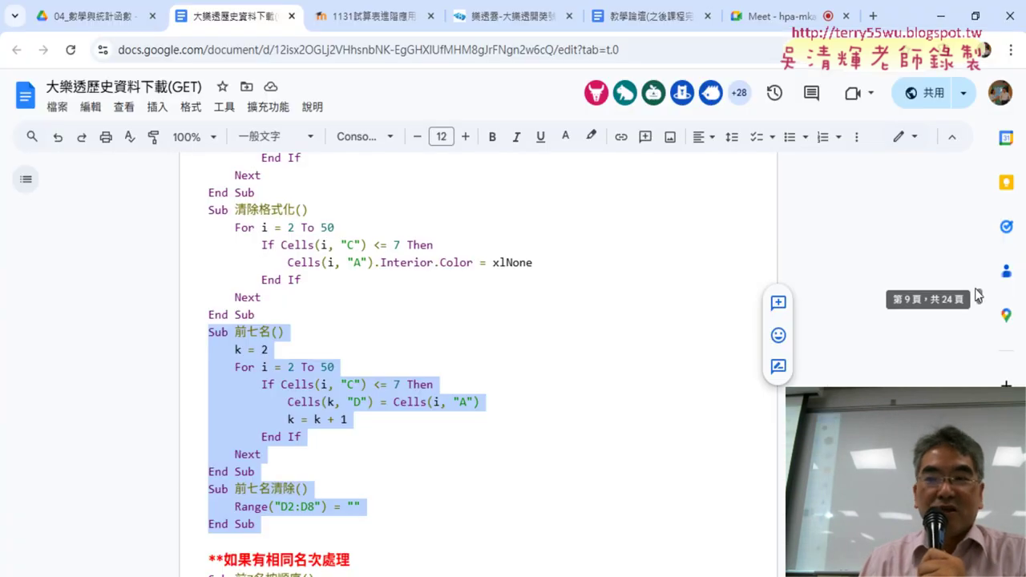
left_click_drag(978, 297, 979, 163)
left_click(429, 218)
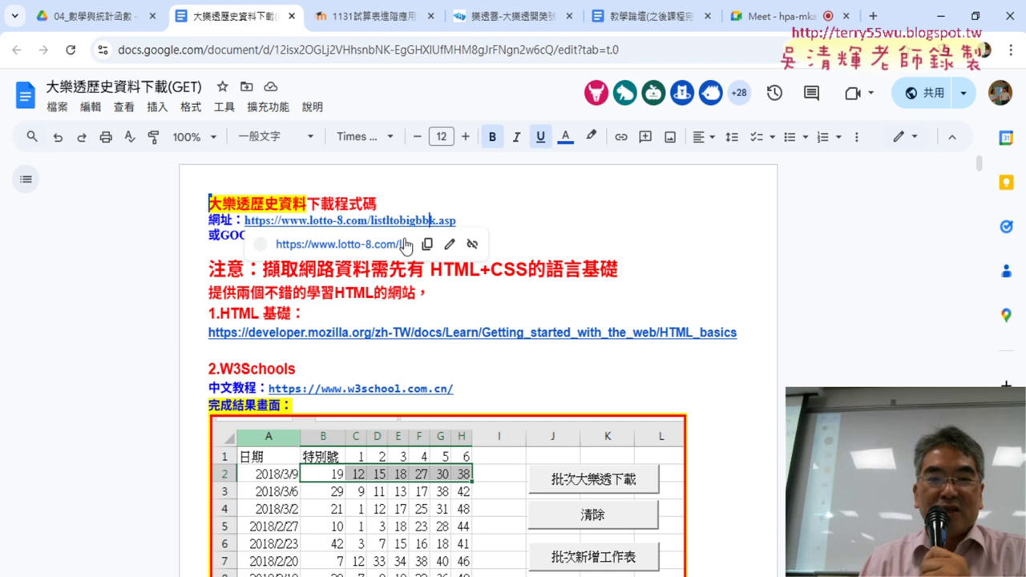
left_click(400, 241)
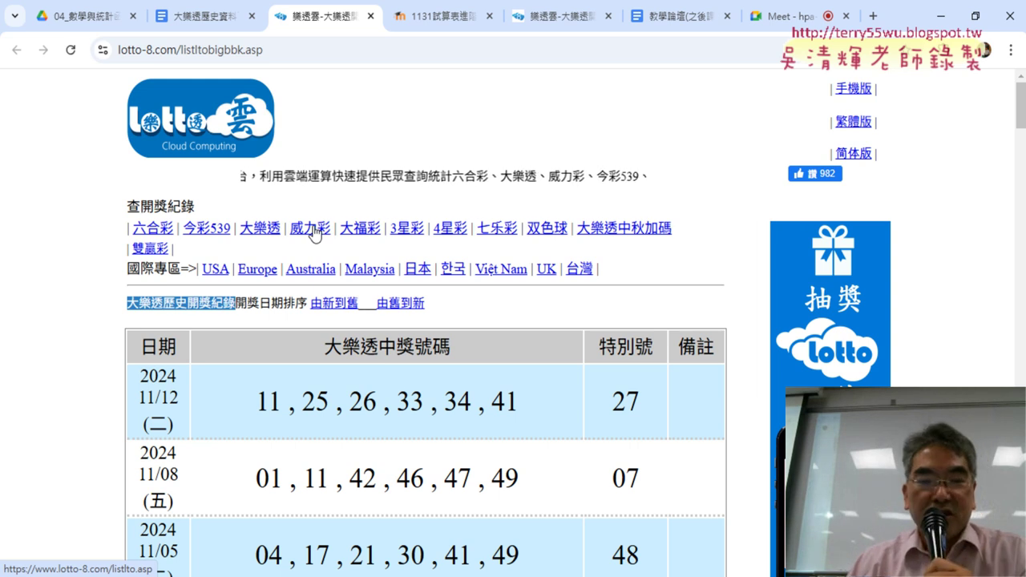
Open page [1] of the 威力彩 draw history and select its indexpage web address
left_click(315, 231)
left_click(542, 376)
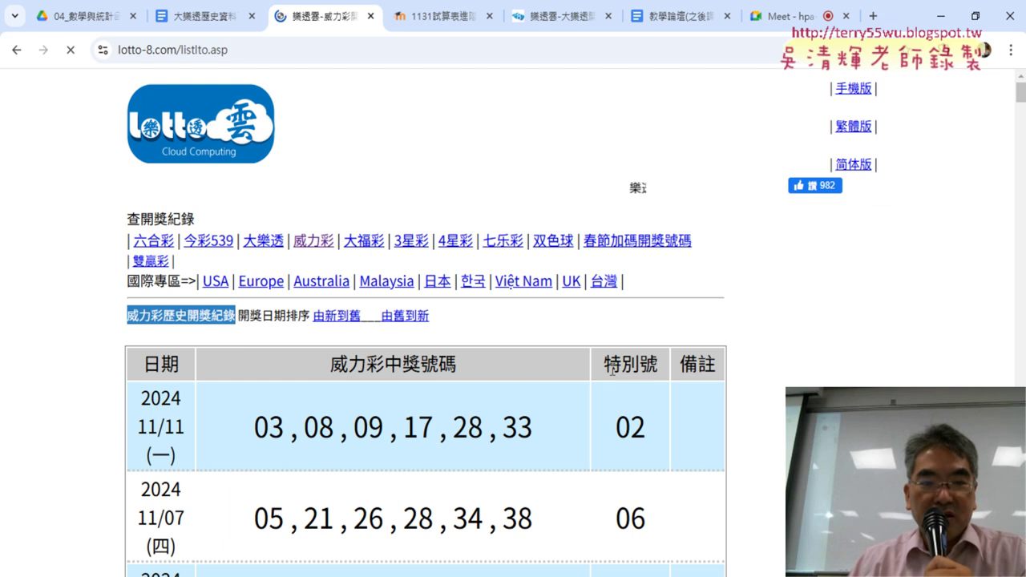
scroll(330, 295, "down", 8)
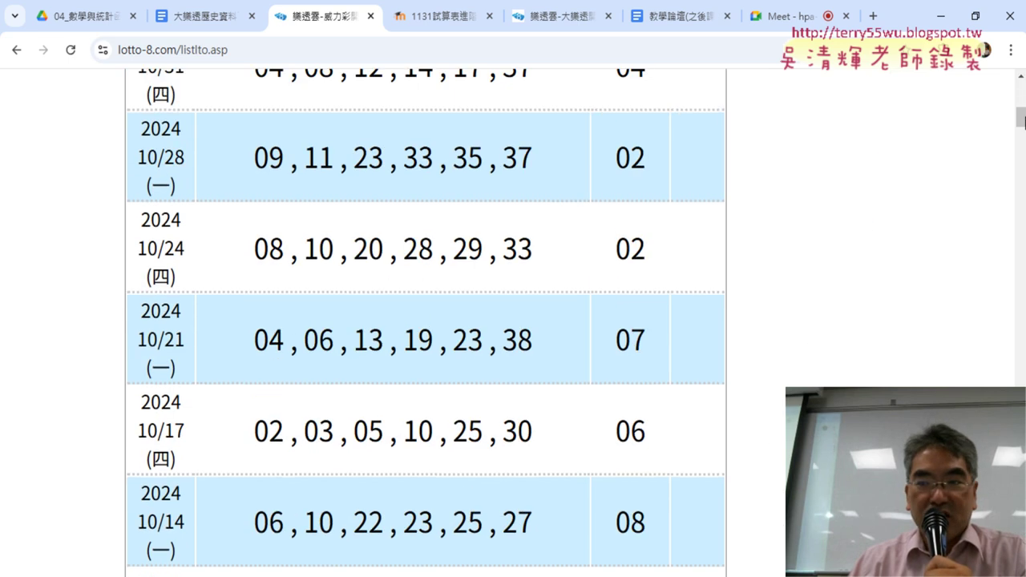
left_click_drag(1021, 122, 1011, 448)
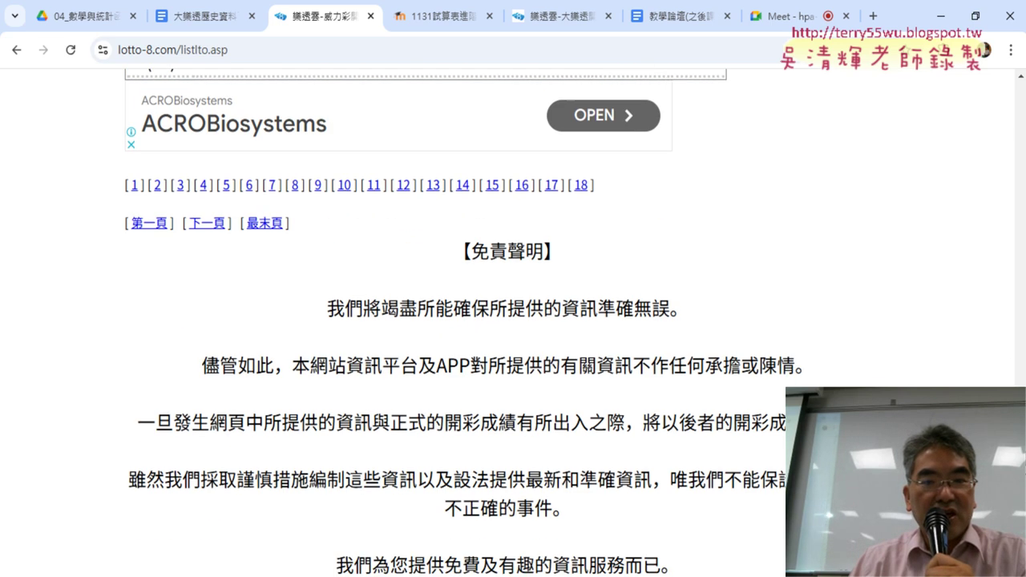
left_click_drag(636, 188, 125, 185)
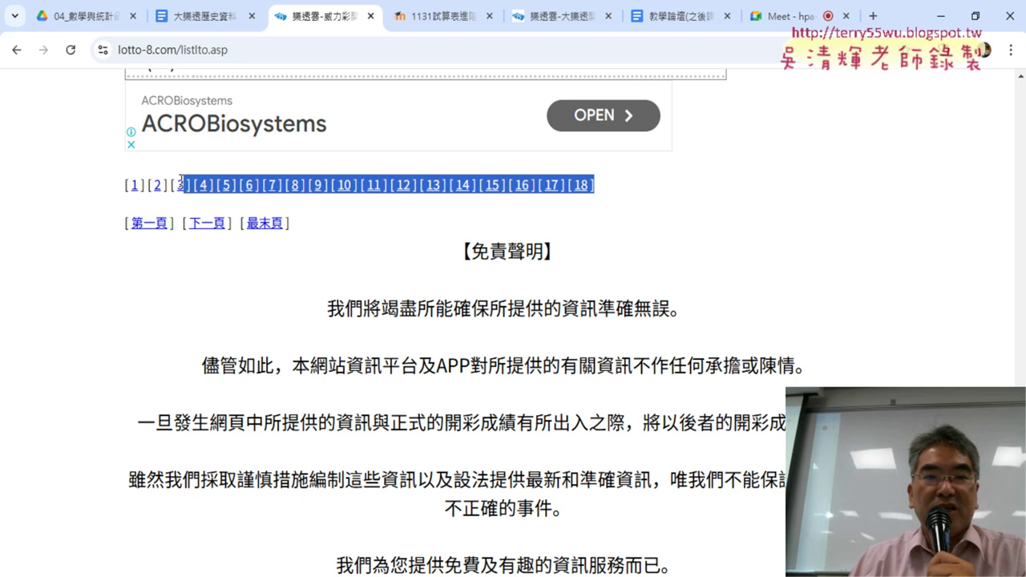
left_click(135, 188)
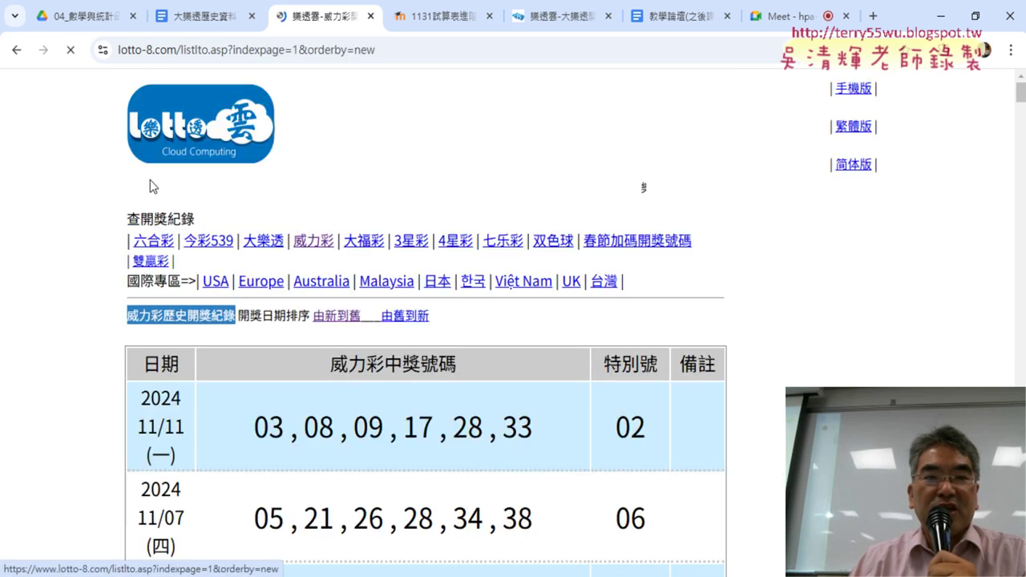
left_click(298, 49)
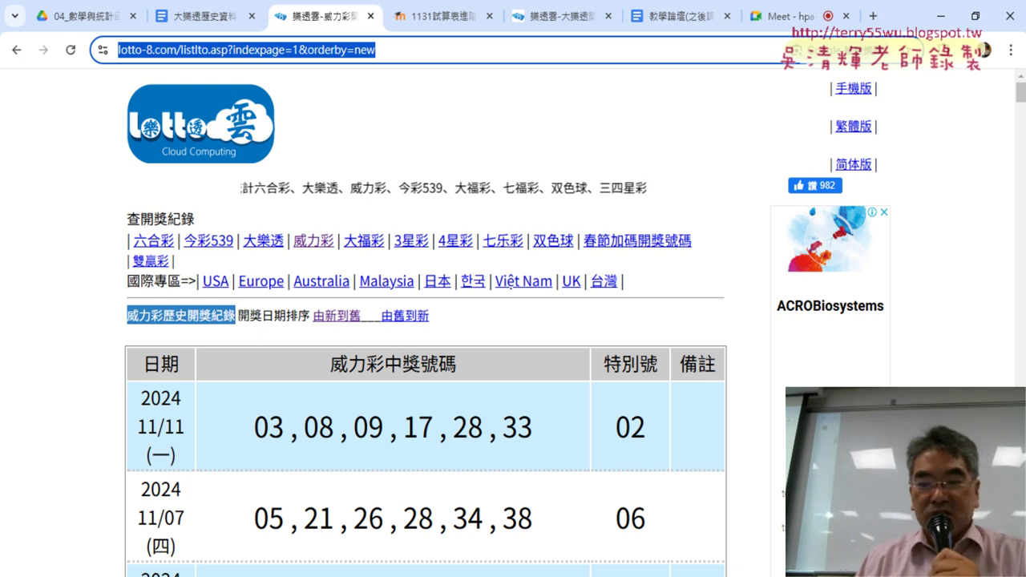
Show the 大樂透 sheet, then run 批次大樂透下載 from the VBA editor
mouse_move(493, 570)
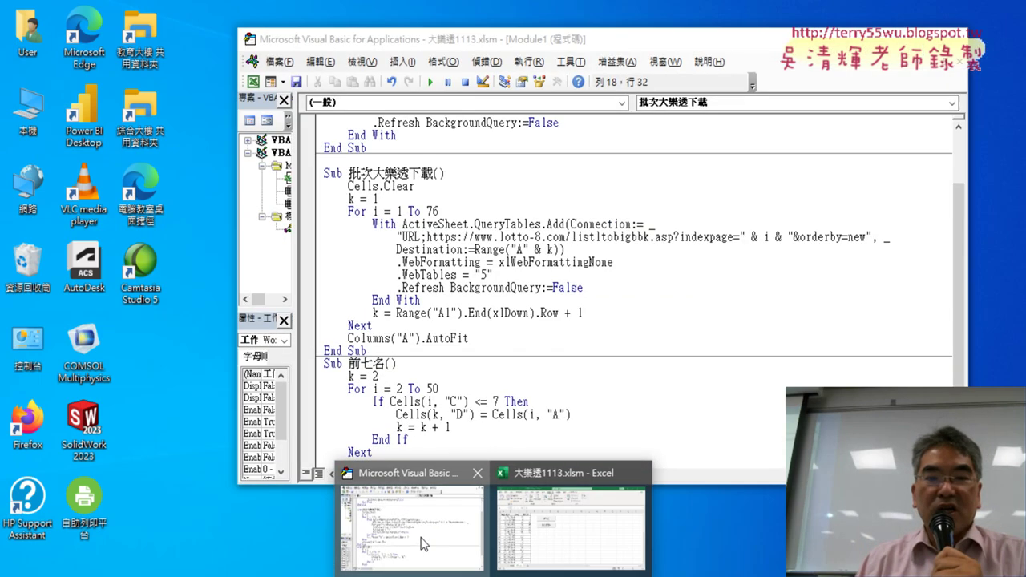
left_click(423, 544)
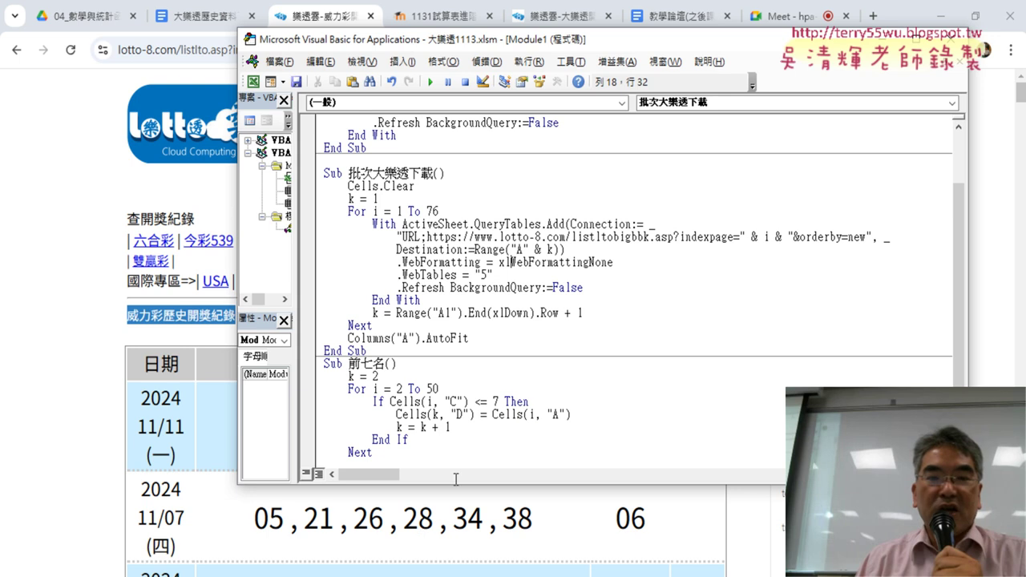
scroll(476, 386, "down", 2)
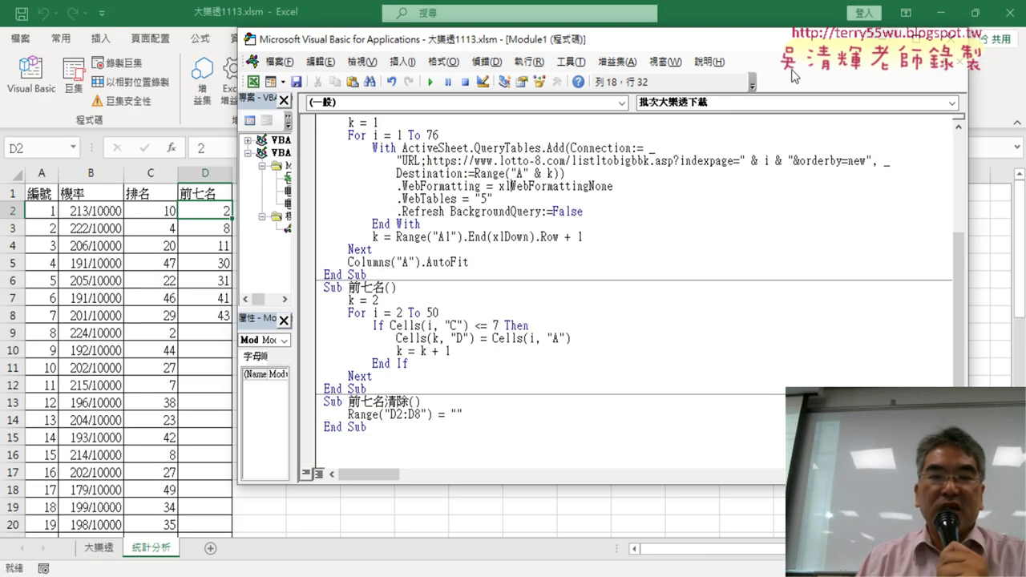
left_click(99, 548)
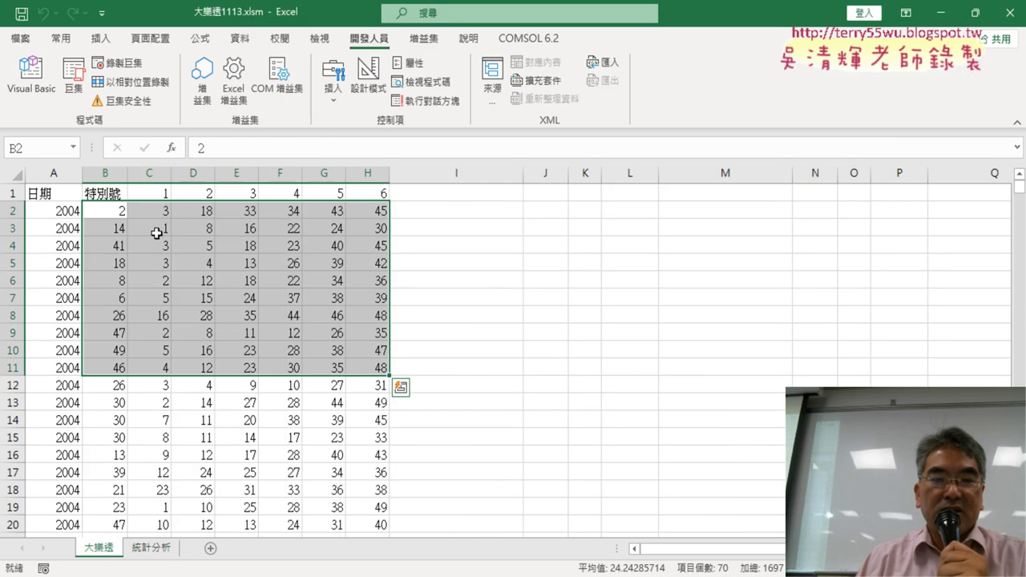
left_click(33, 76)
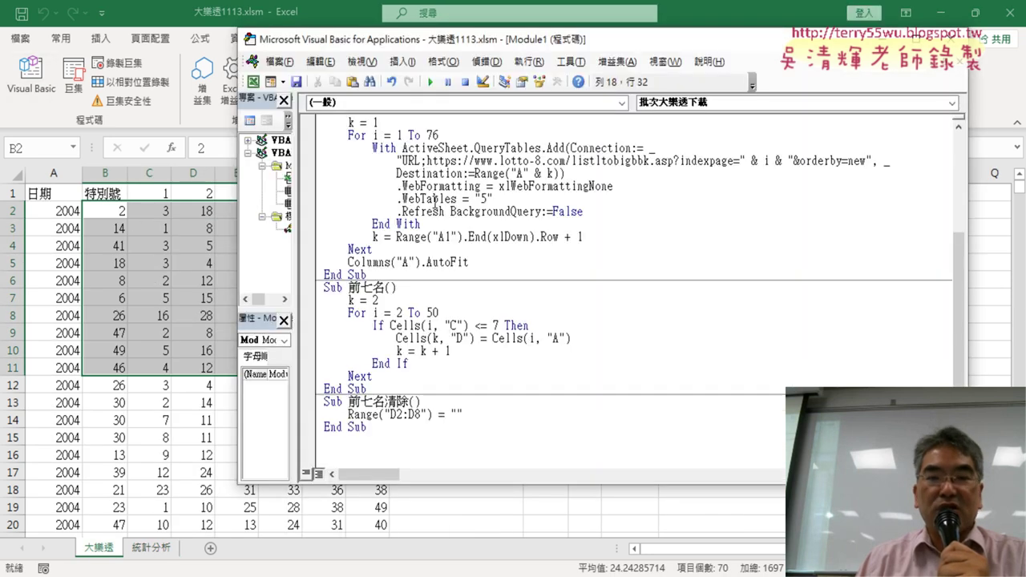
scroll(439, 173, "up", 1)
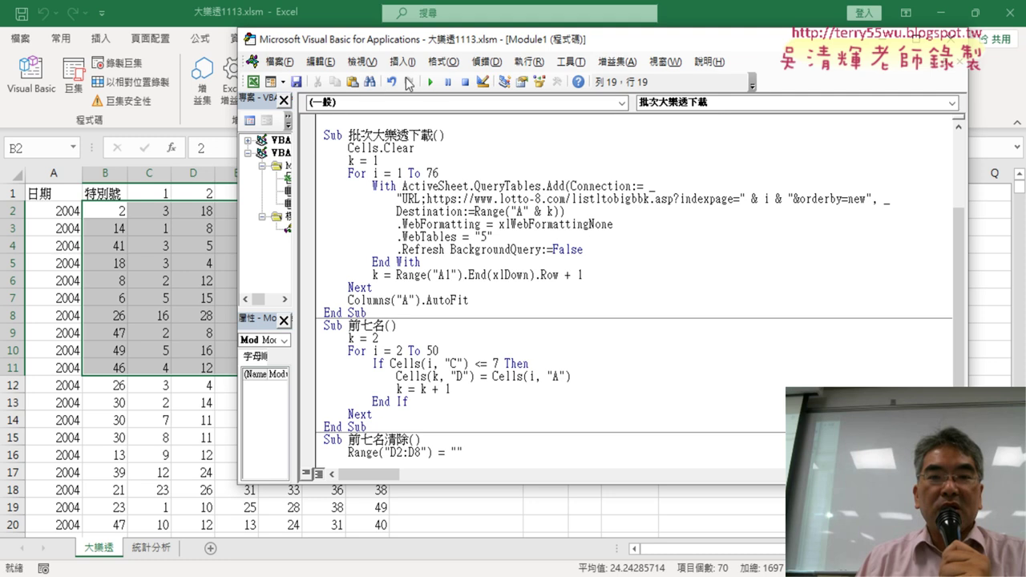
left_click(430, 81)
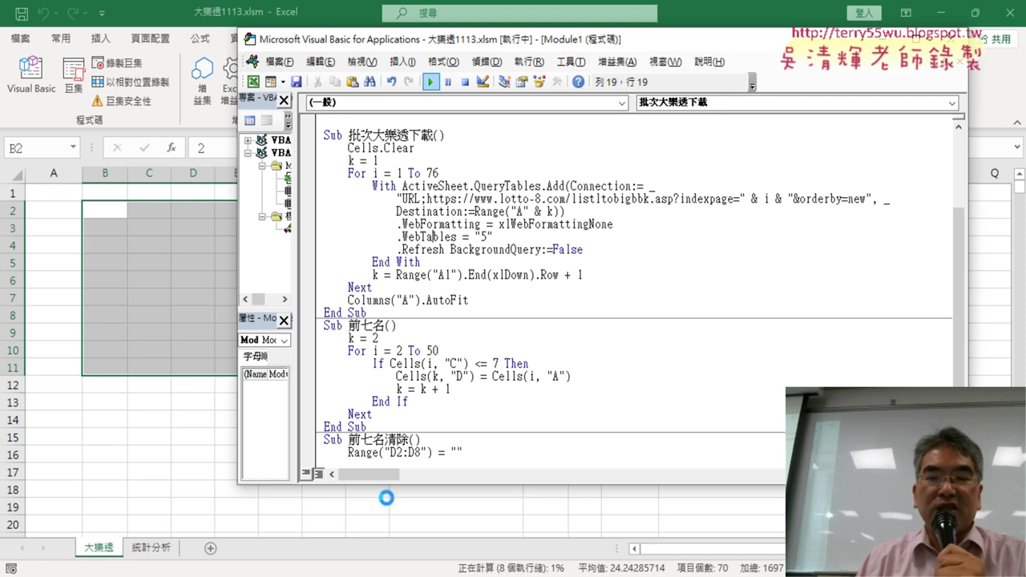
Open the Google Docs lesson notes and scroll to the VBA code sections
left_click(374, 512)
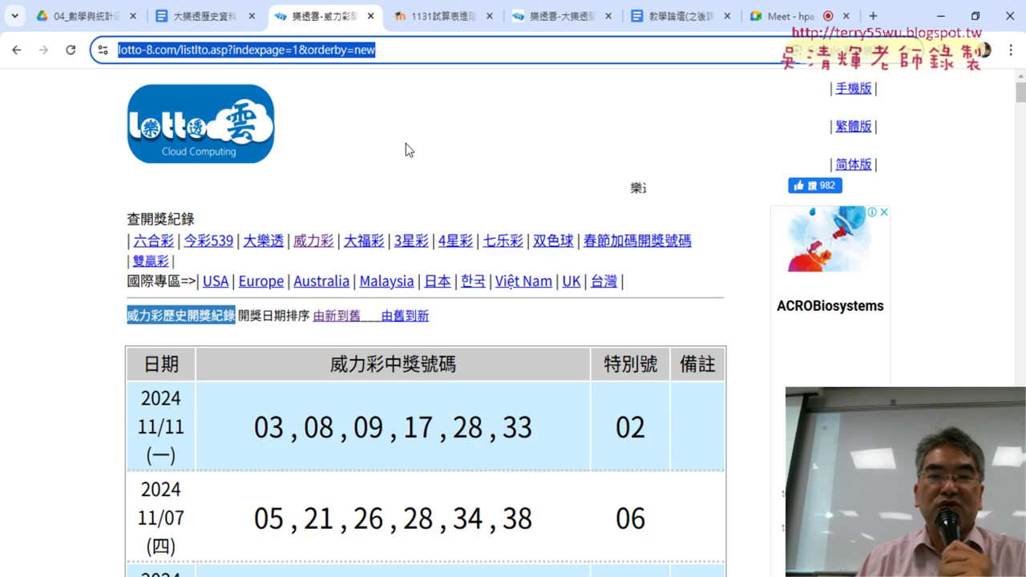
left_click(258, 25)
scroll(492, 276, "down", 15)
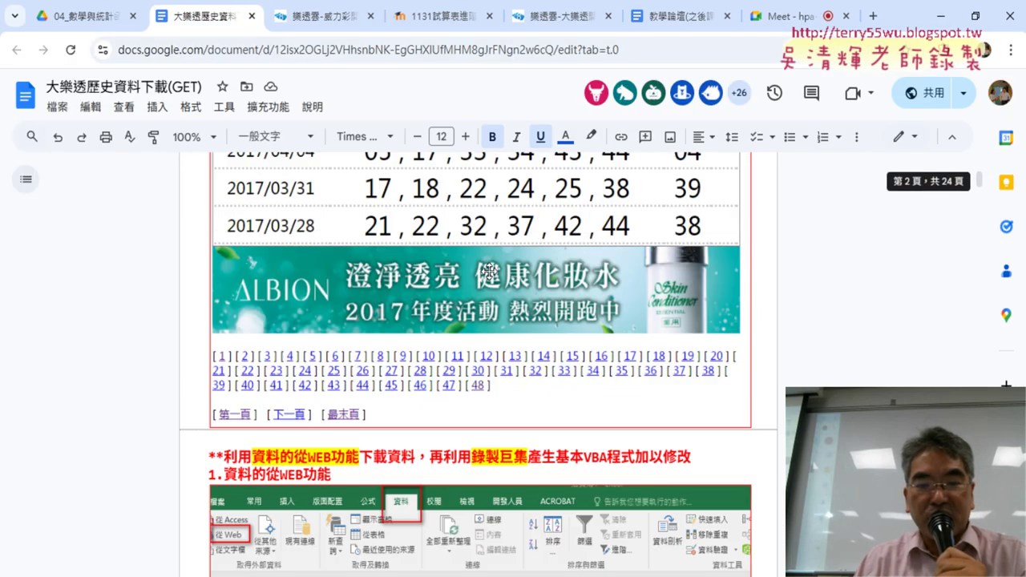
scroll(492, 275, "down", 5)
scroll(492, 276, "down", 5)
scroll(492, 275, "down", 5)
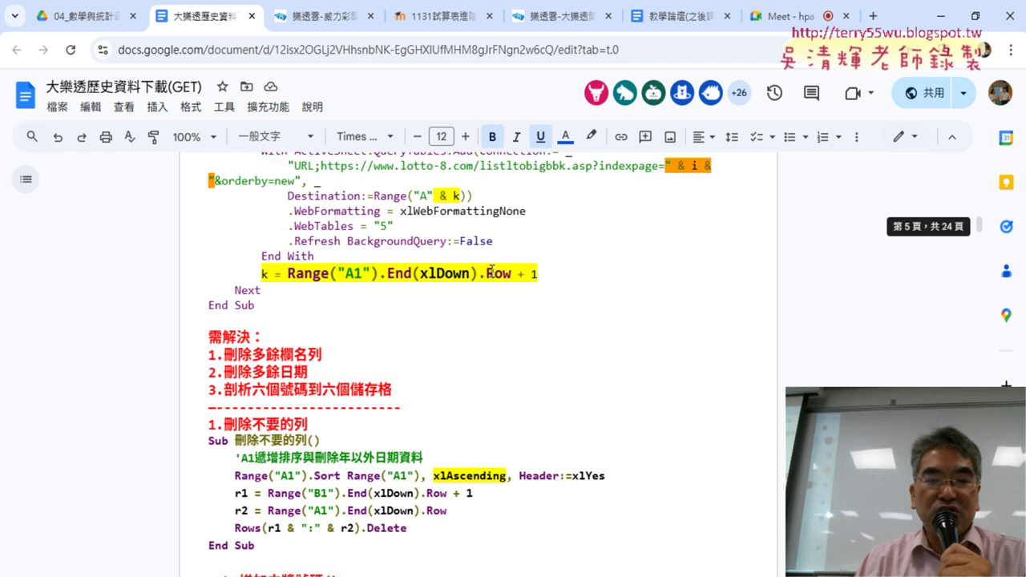
scroll(492, 273, "down", 3)
scroll(492, 271, "up", 1)
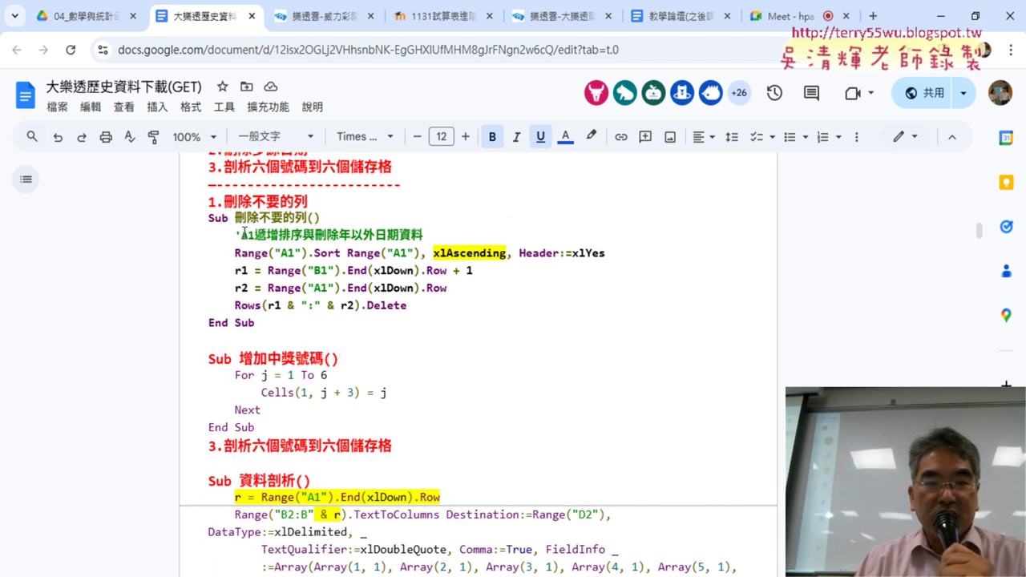
Highlight the 刪除不要的列 sub and its following lines in the notes
mouse_move(204, 218)
left_mouse_down()
mouse_move(313, 219)
mouse_move(319, 320)
left_mouse_up()
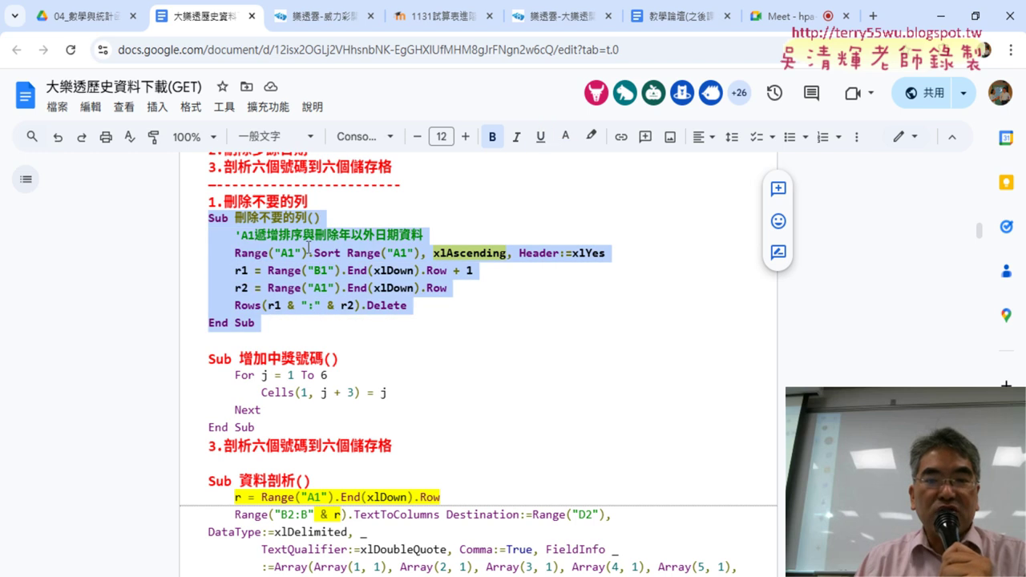
left_click(308, 252)
left_click_drag(211, 227, 422, 235)
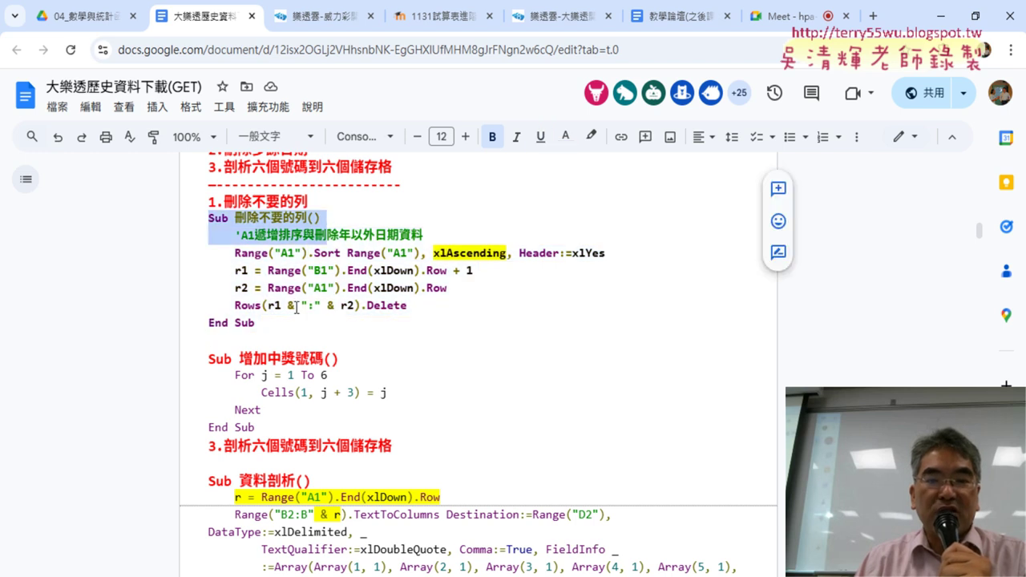
scroll(312, 312, "down", 2)
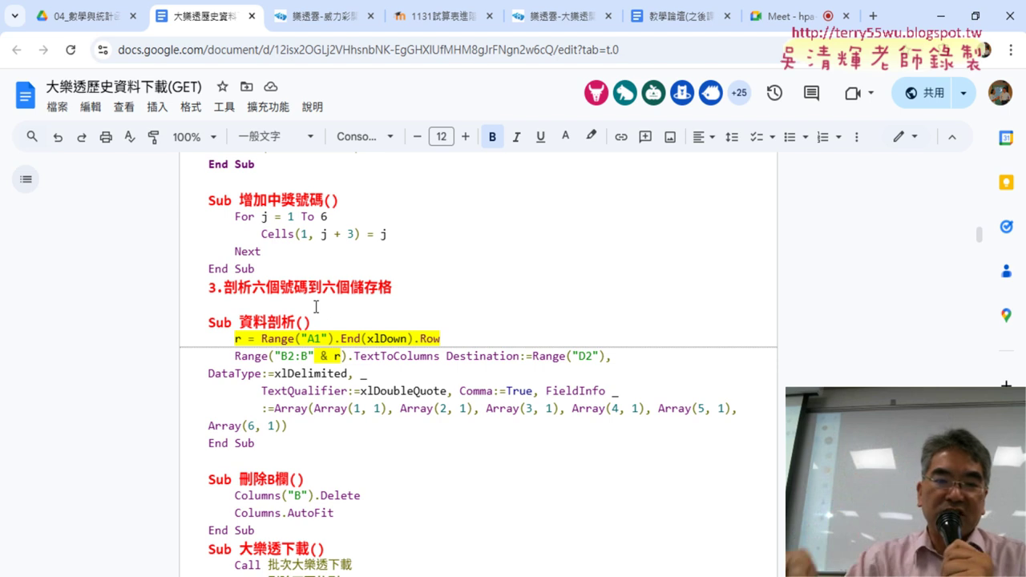
scroll(358, 310, "up", 2)
left_click(314, 268)
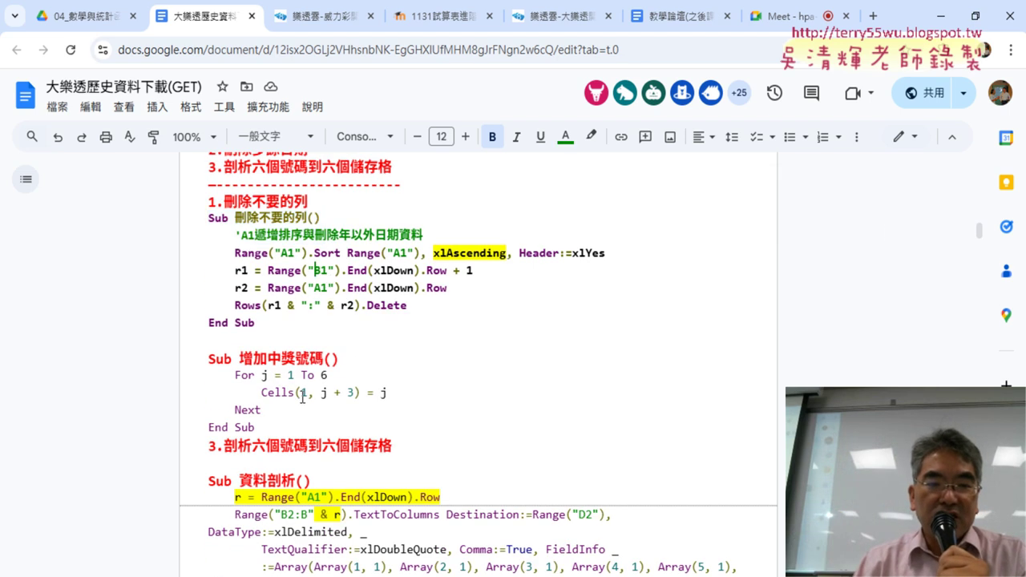
Highlight the whole 資料剖析 sub and the column-delete and autofit lines
left_click_drag(261, 427, 209, 359)
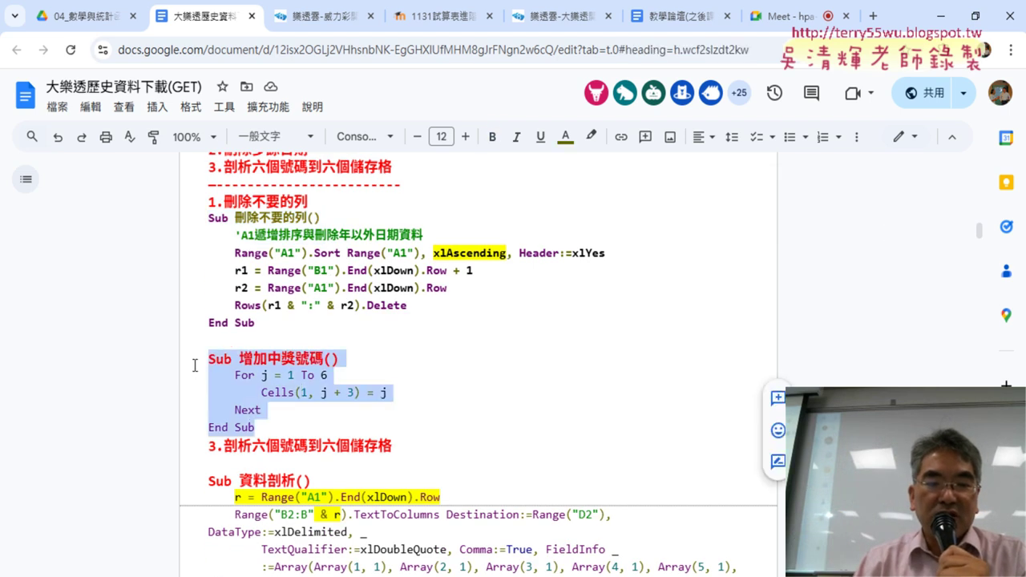
scroll(405, 353, "down", 3)
left_click_drag(279, 367, 203, 238)
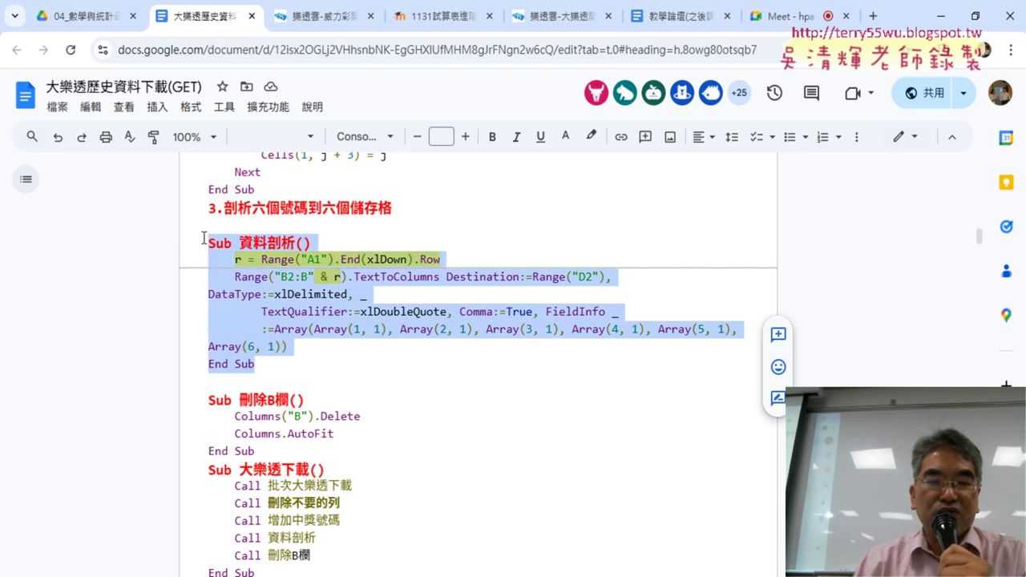
left_click_drag(334, 434, 186, 410)
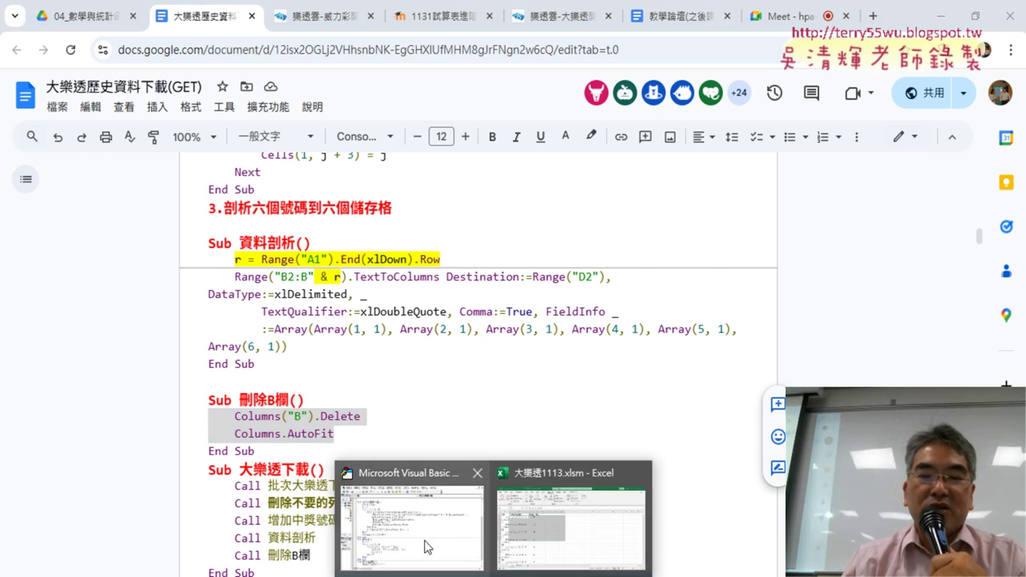
Bring 大樂透1113.xlsm to the front to view the downloaded draw dates, winning numbers and special numbers
left_click(541, 548)
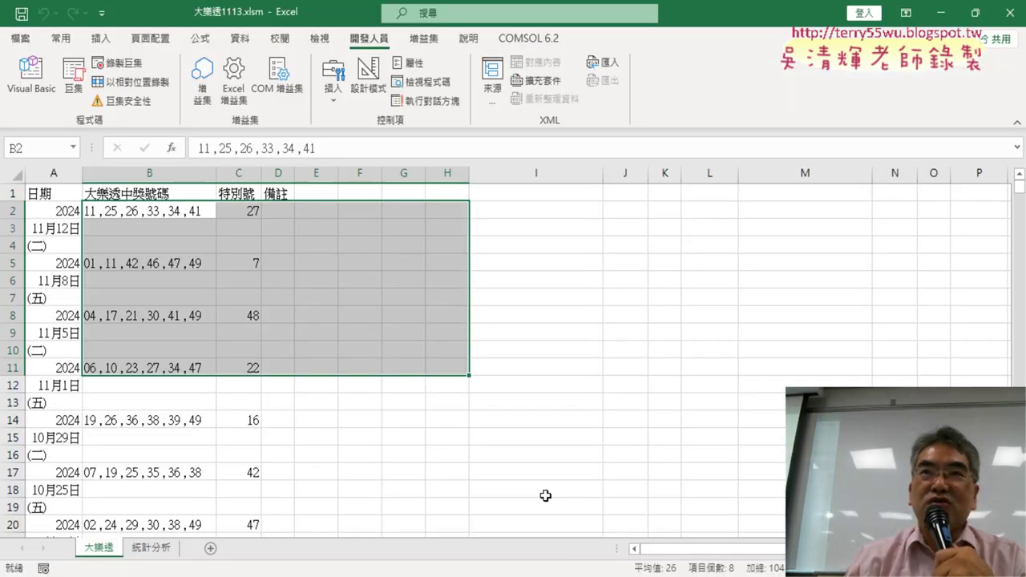